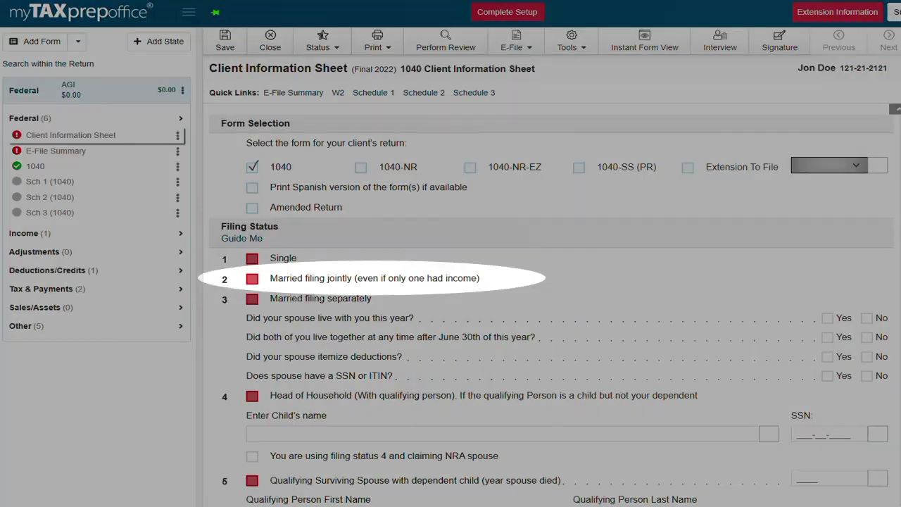
Set the filing status to Married filing jointly and fill in the client's US street address and ZIP code
{"action": "left_click", "coordinate": [252, 279]}
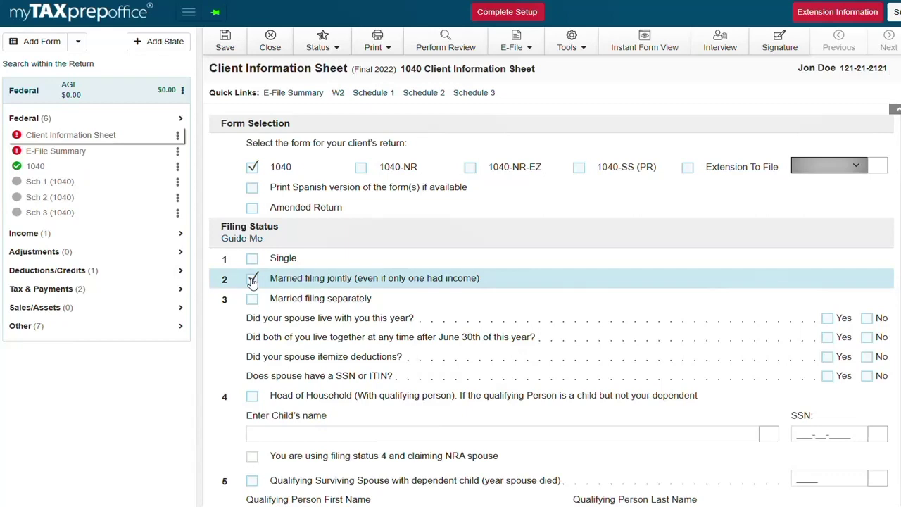
{"action": "scroll", "coordinate": [253, 282], "scroll_direction": "down", "scroll_amount": 5}
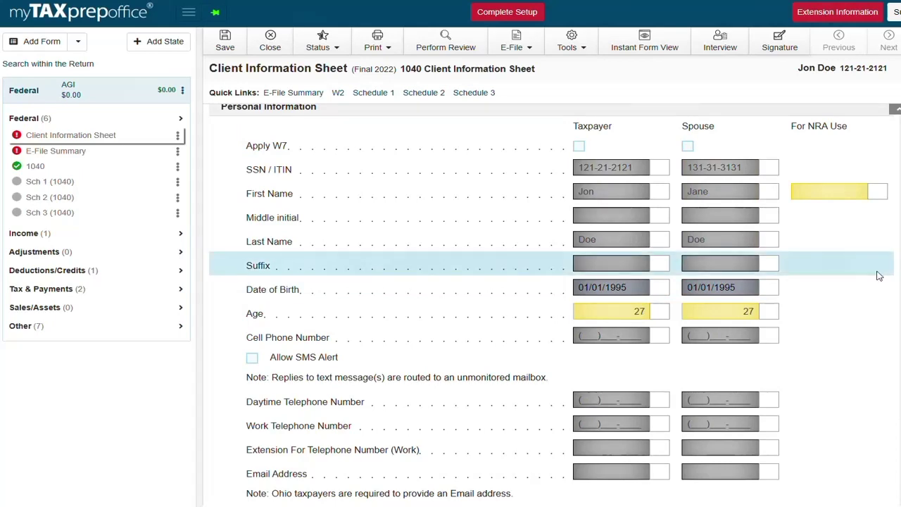
{"action": "scroll", "coordinate": [876, 282], "scroll_direction": "down", "scroll_amount": 3}
{"action": "scroll", "coordinate": [875, 287], "scroll_direction": "down", "scroll_amount": 5}
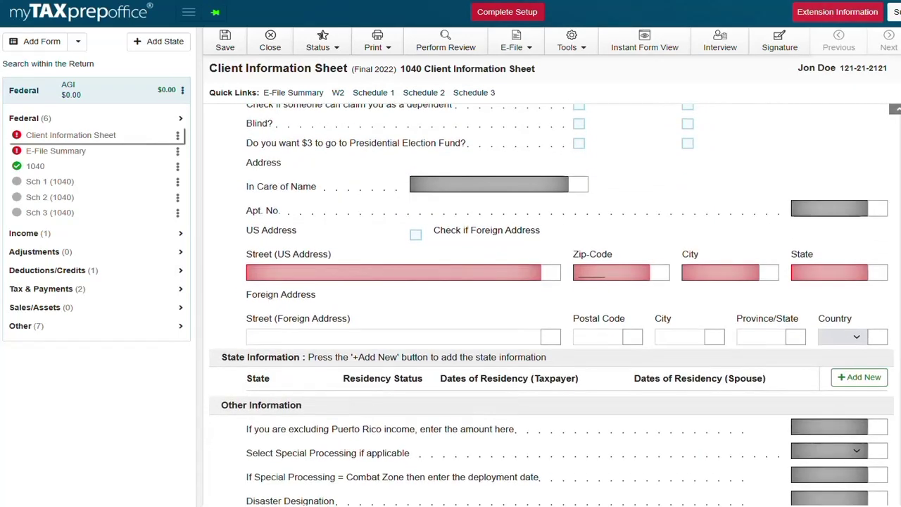
{"action": "left_click", "coordinate": [317, 272]}
{"action": "type", "text": "123 Main street"}
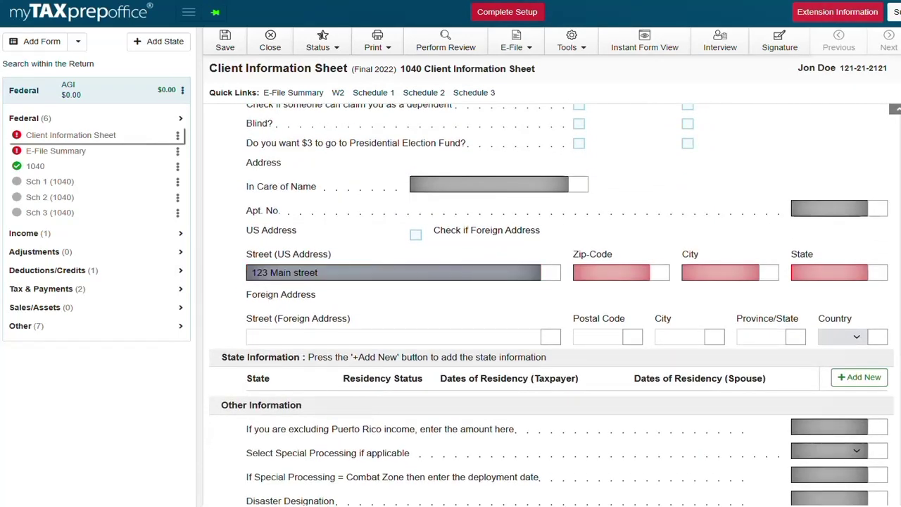
{"action": "left_click", "coordinate": [639, 269]}
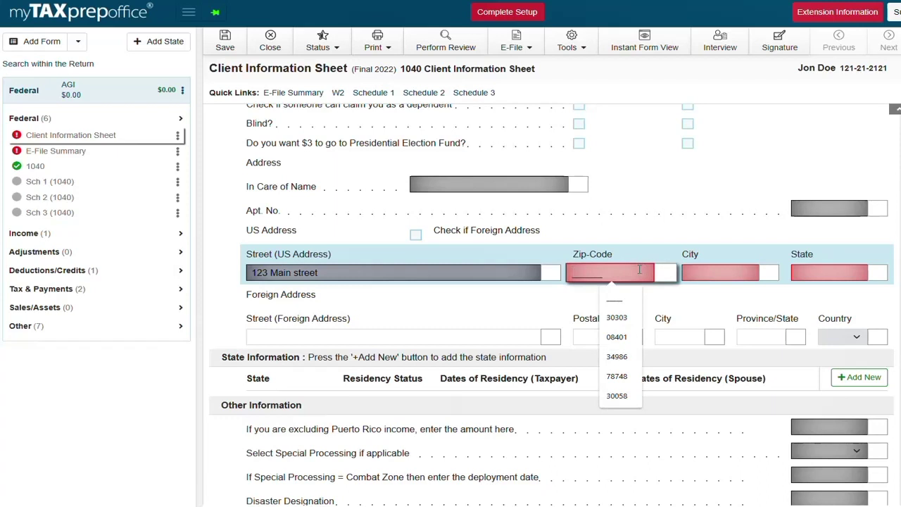
{"action": "type", "text": "30303"}
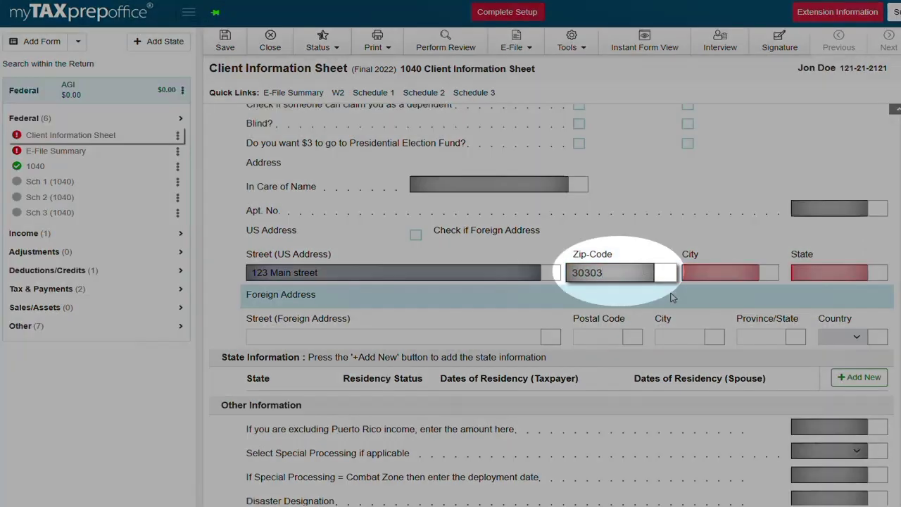
{"action": "left_click", "coordinate": [672, 297]}
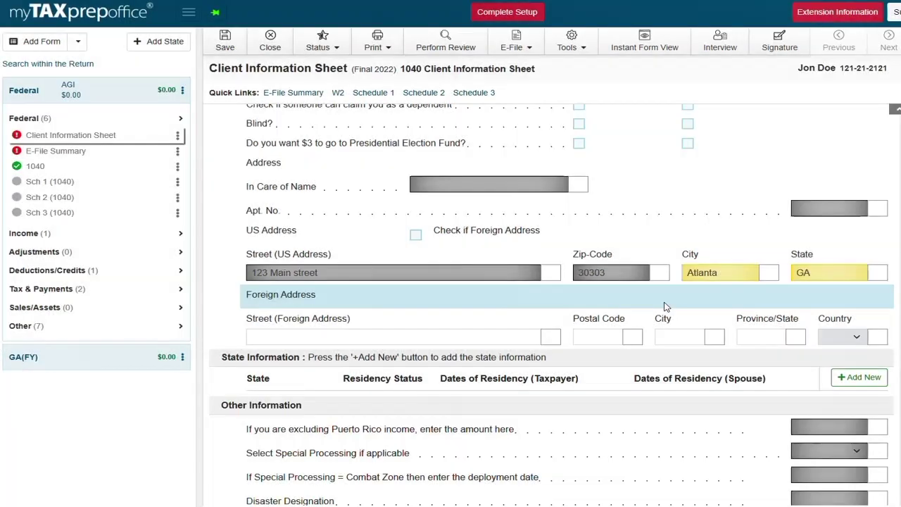
Answer No to the Form 1095-A question and the 2022 property receipt or sale question, and add a new dependent entry
{"action": "scroll", "coordinate": [835, 346], "scroll_direction": "down", "scroll_amount": 3}
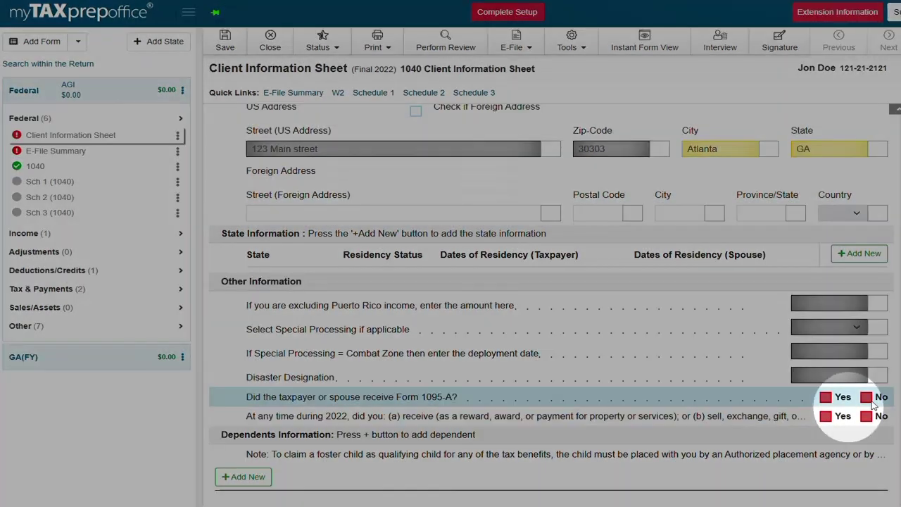
{"action": "left_click", "coordinate": [867, 398]}
{"action": "left_click", "coordinate": [867, 416]}
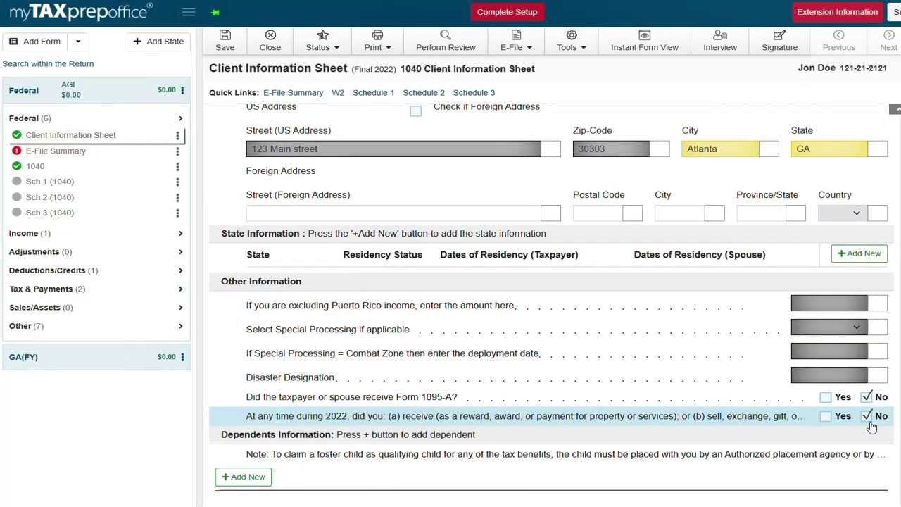
{"action": "left_click", "coordinate": [260, 484]}
{"action": "scroll", "coordinate": [305, 477], "scroll_direction": "down", "scroll_amount": 5}
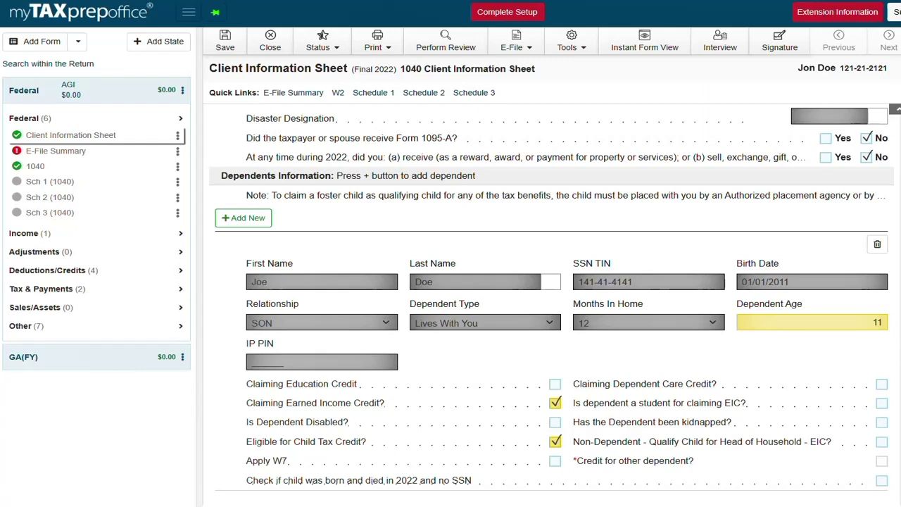
Open the W-2 form, assign it to the Taxpayer and enter the employer identification number
{"action": "left_click", "coordinate": [338, 92]}
{"action": "left_click", "coordinate": [850, 107]}
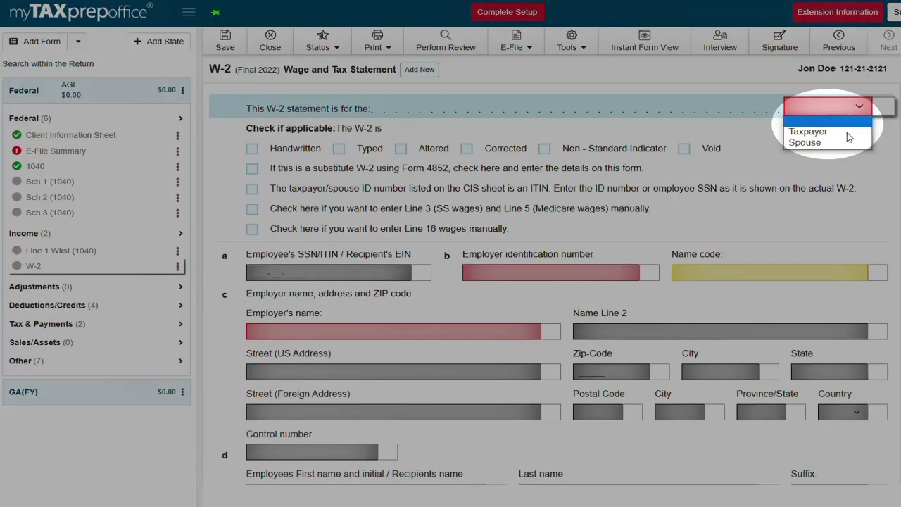
{"action": "left_click", "coordinate": [809, 131]}
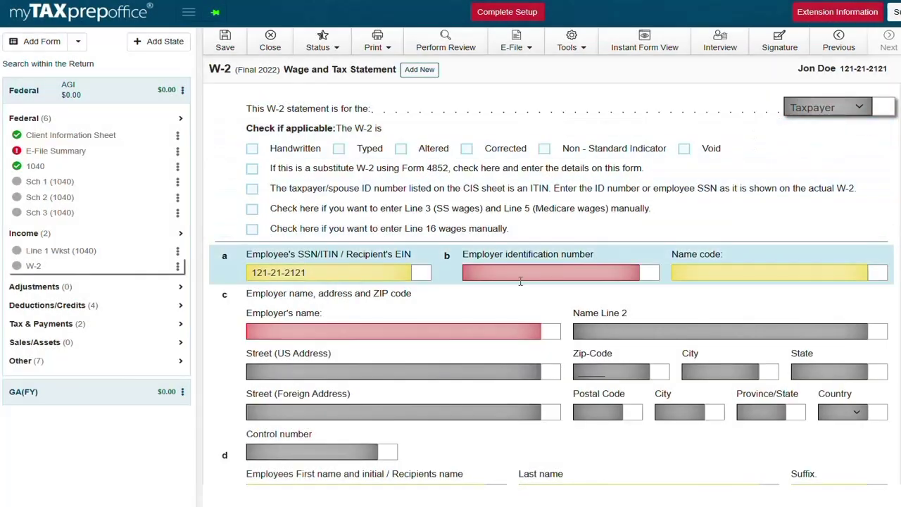
{"action": "left_click", "coordinate": [517, 275]}
{"action": "type", "text": "12-34567"}
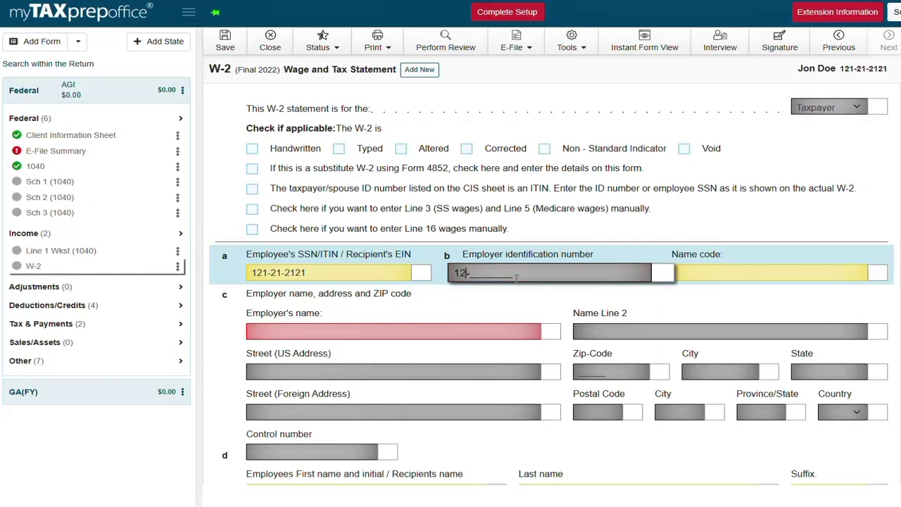
{"action": "type", "text": "89"}
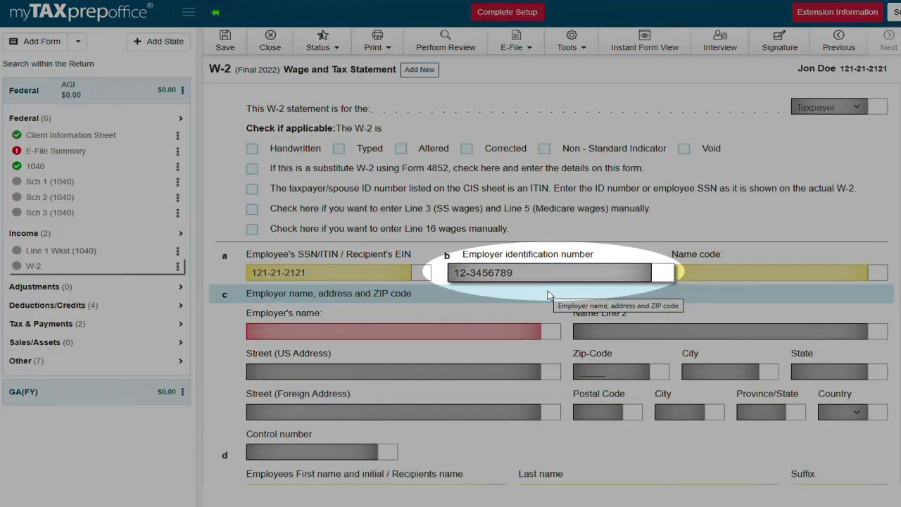
{"action": "key", "text": "Tab"}
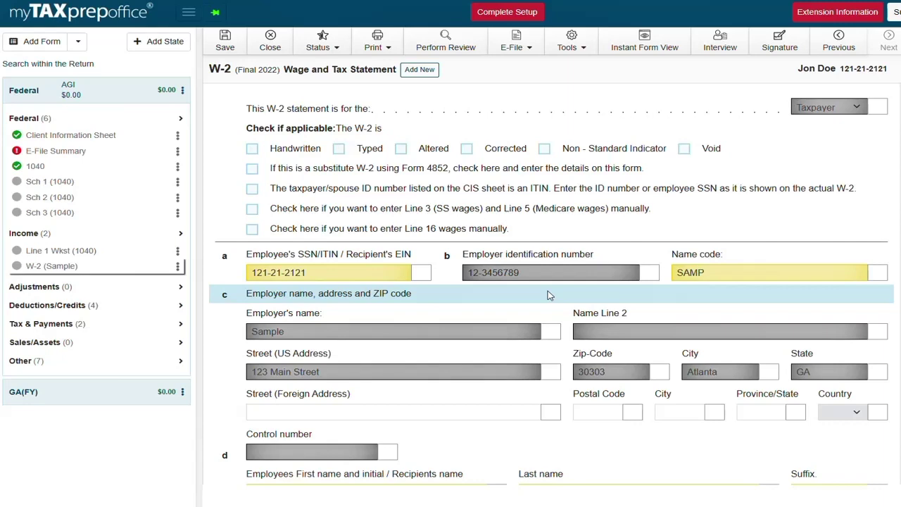
Enter 30,000 as wages in box 1 and 3,000 as federal income tax withheld in box 2 of the taxpayer's W-2
{"action": "scroll", "coordinate": [550, 296], "scroll_direction": "down", "scroll_amount": 10}
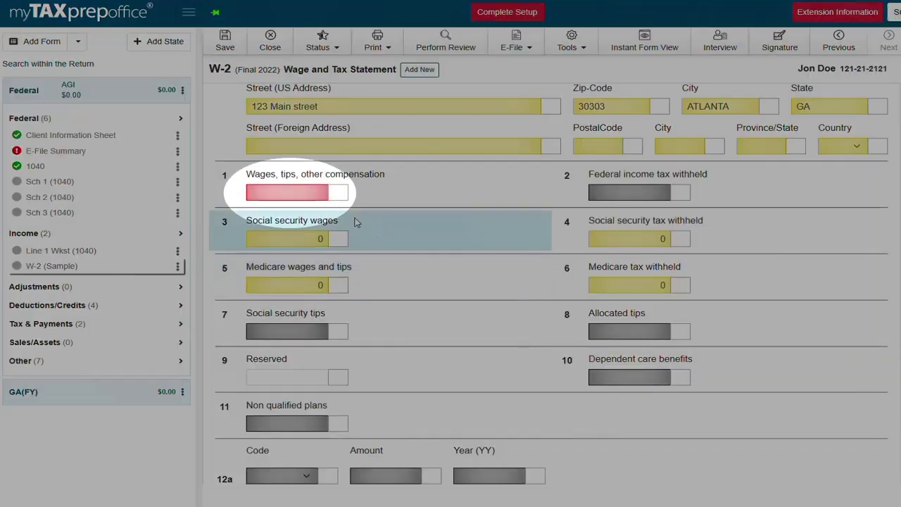
{"action": "left_click", "coordinate": [315, 194]}
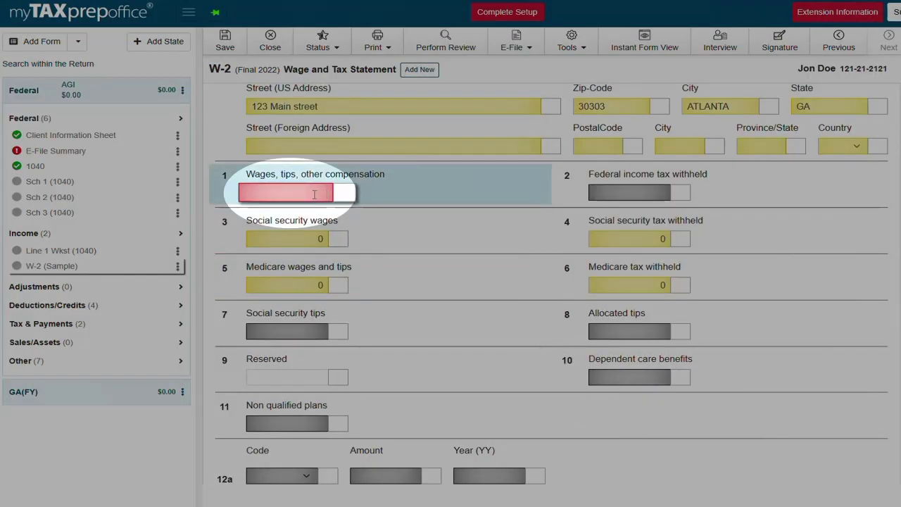
{"action": "type", "text": "300000"}
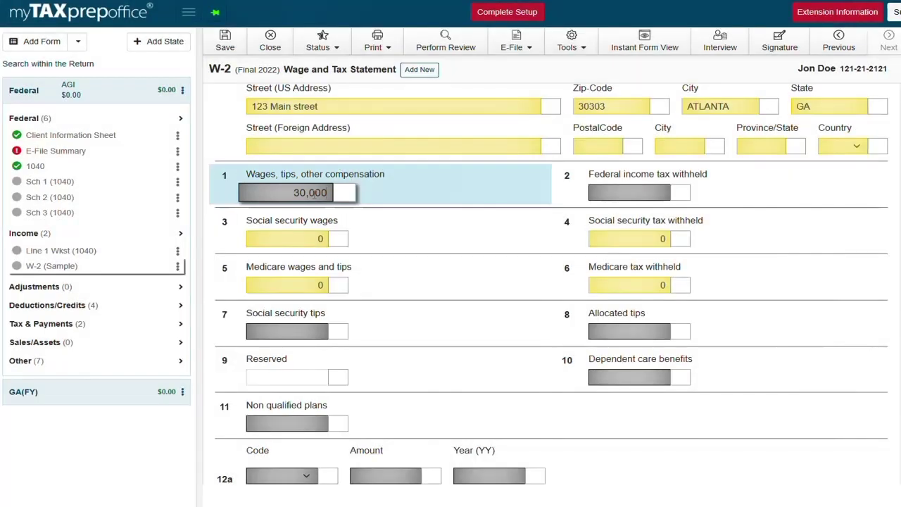
{"action": "left_click", "coordinate": [611, 196]}
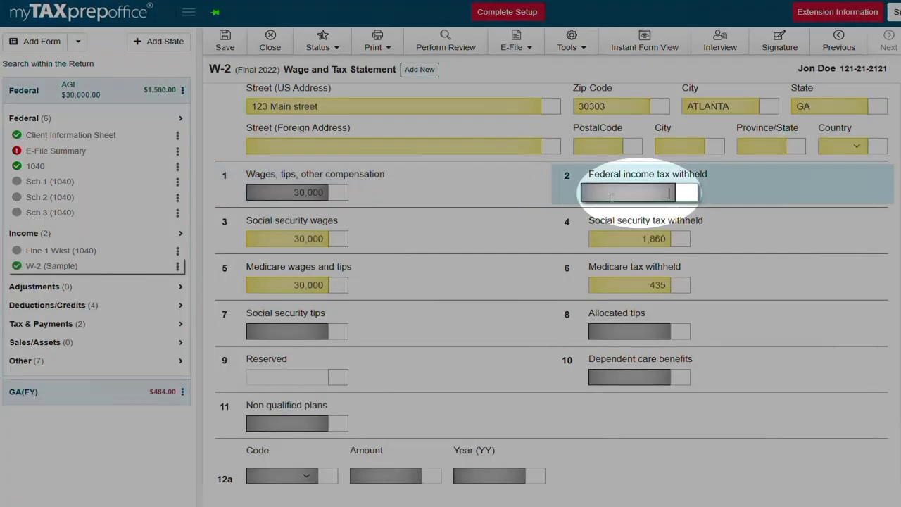
{"action": "type", "text": "3000"}
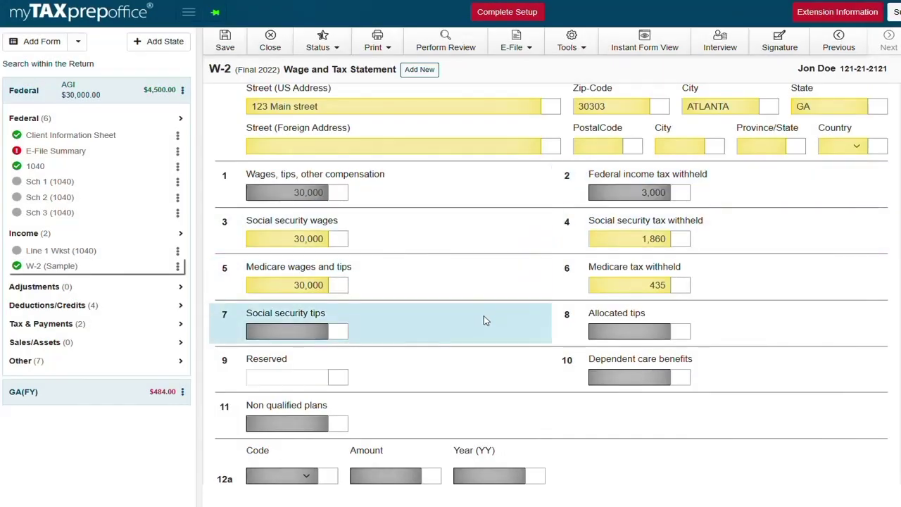
Add a state information row to the taxpayer's W-2 for GA with the employer's state ID number and 1,500 state income tax
{"action": "scroll", "coordinate": [484, 320], "scroll_direction": "down", "scroll_amount": 5}
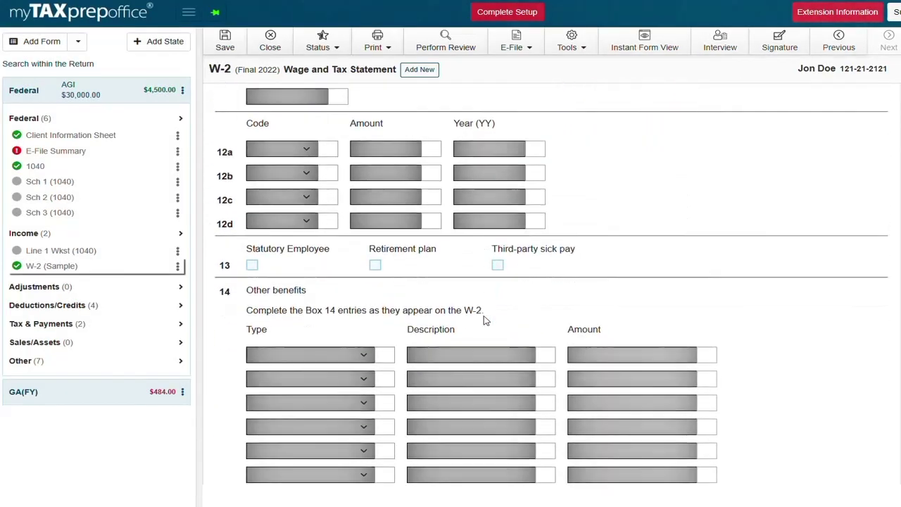
{"action": "scroll", "coordinate": [483, 321], "scroll_direction": "down", "scroll_amount": 4}
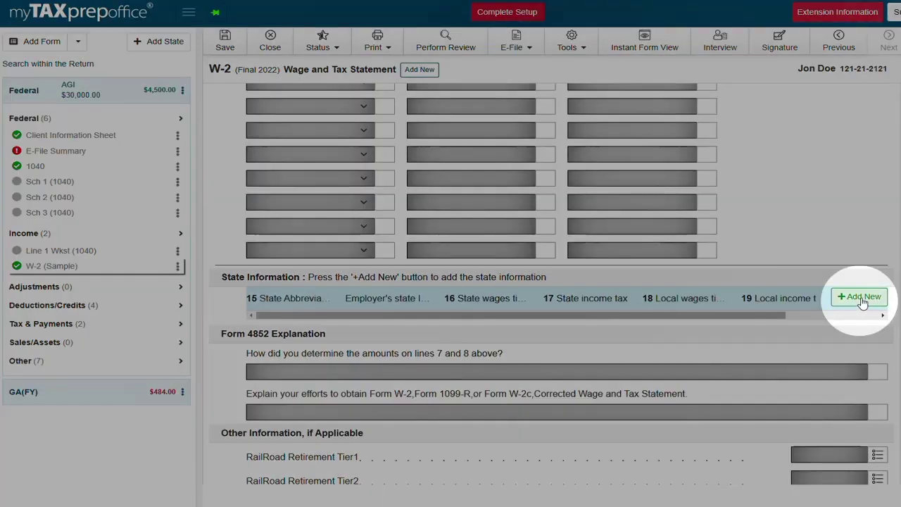
{"action": "left_click", "coordinate": [862, 299]}
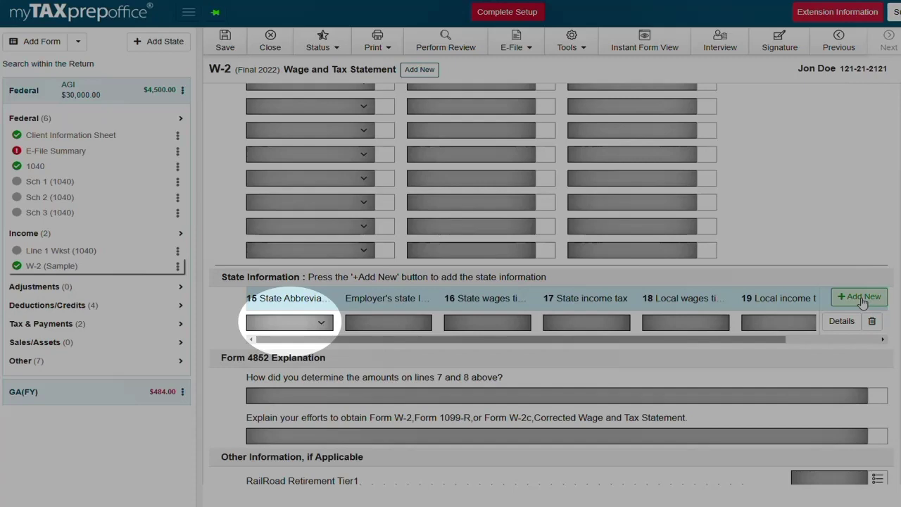
{"action": "left_click", "coordinate": [289, 323]}
{"action": "left_click", "coordinate": [312, 294]}
{"action": "left_click", "coordinate": [370, 321]}
{"action": "type", "text": "123456789"}
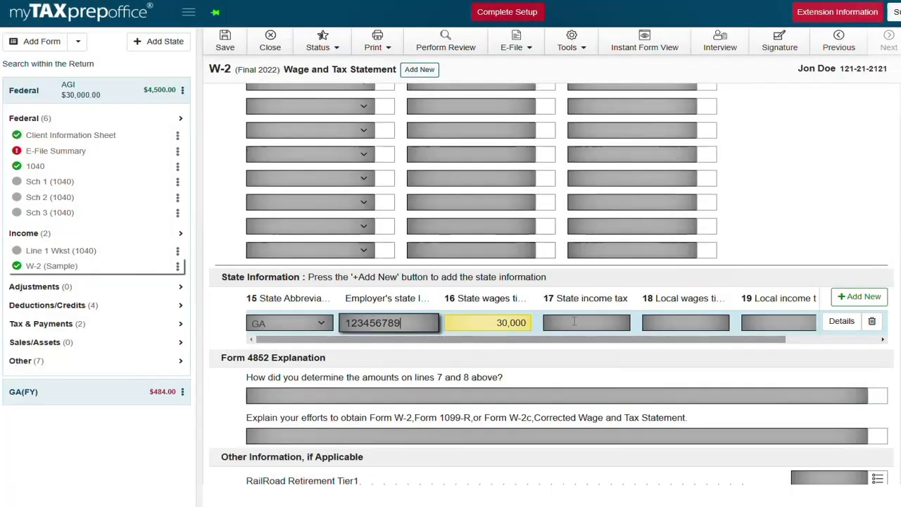
{"action": "left_click", "coordinate": [574, 321]}
{"action": "type", "text": "1500"}
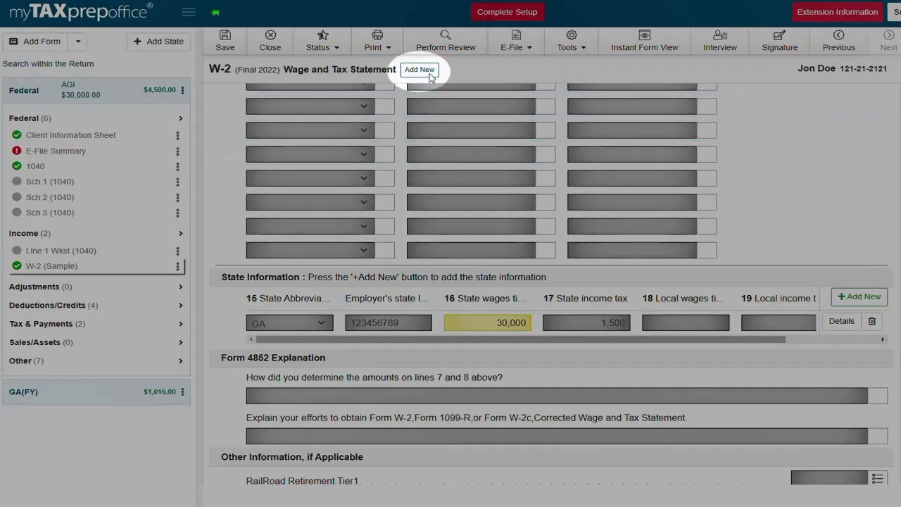
Add a second W-2, assign it to the Spouse and enter the employer identification number
{"action": "left_click", "coordinate": [422, 71]}
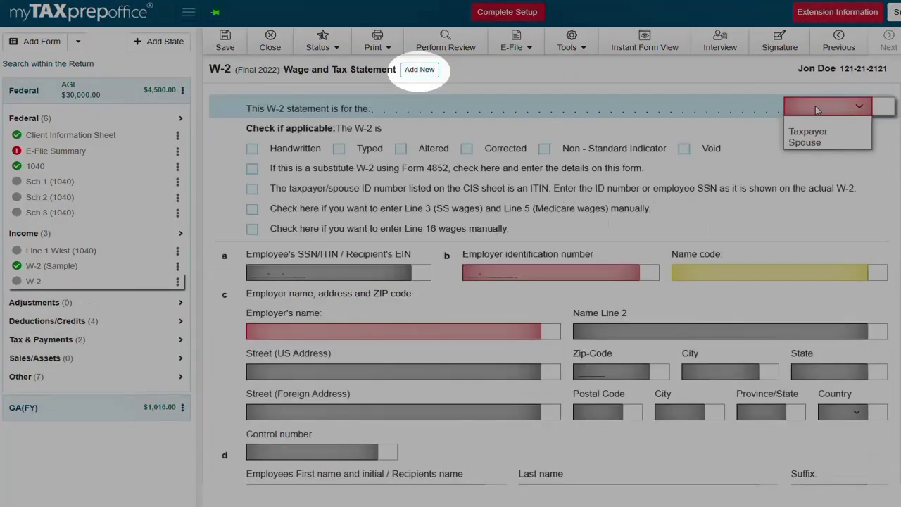
{"action": "left_click", "coordinate": [810, 142]}
{"action": "left_click", "coordinate": [582, 274]}
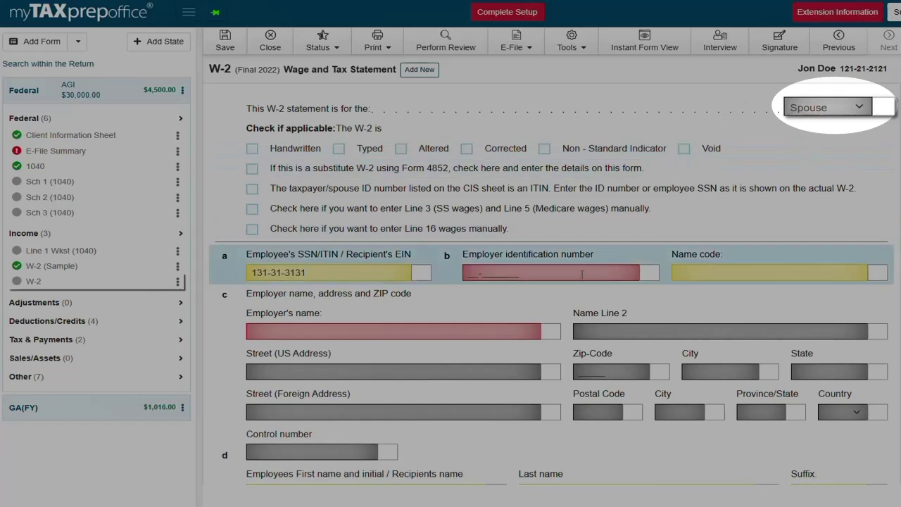
{"action": "type", "text": "12-3456789"}
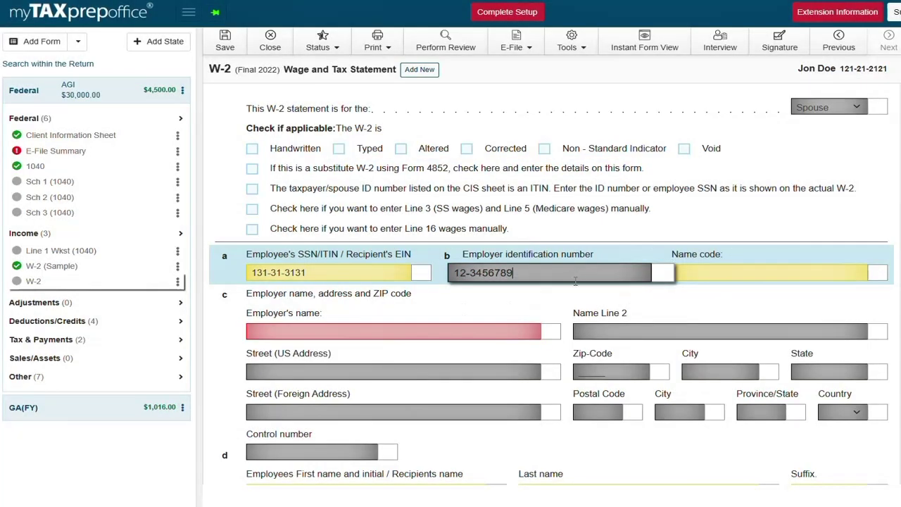
{"action": "left_click", "coordinate": [575, 287]}
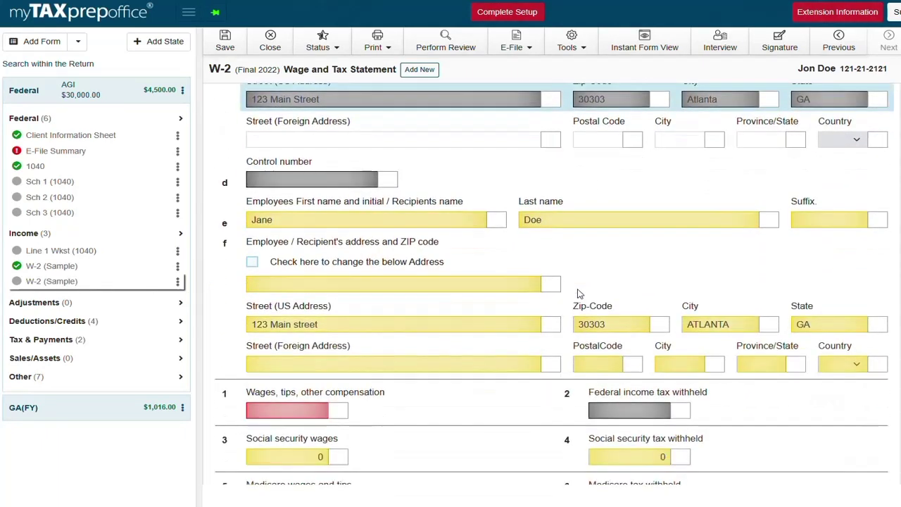
Enter 30,000 as wages in box 1 and 3,000 as federal income tax withheld in box 2 of the spouse's W-2
{"action": "left_click", "coordinate": [318, 189]}
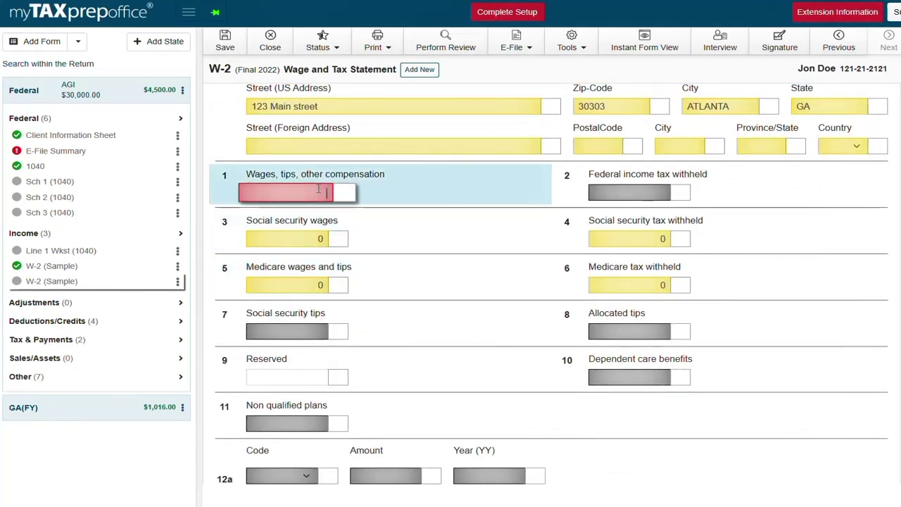
{"action": "type", "text": "300000"}
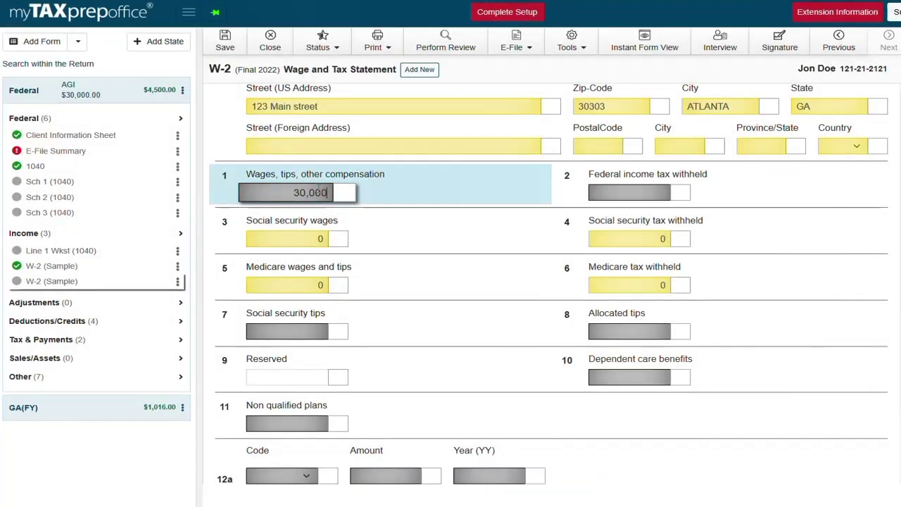
{"action": "left_click", "coordinate": [616, 196]}
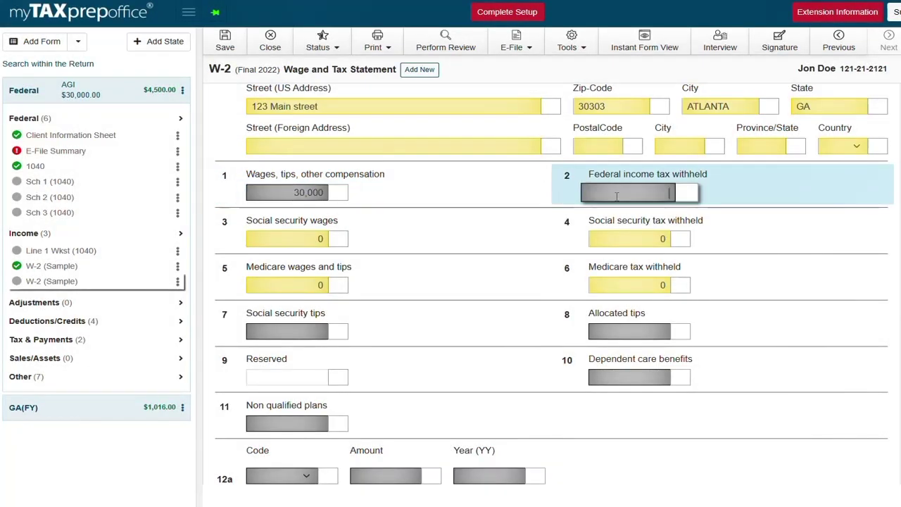
{"action": "type", "text": "3000"}
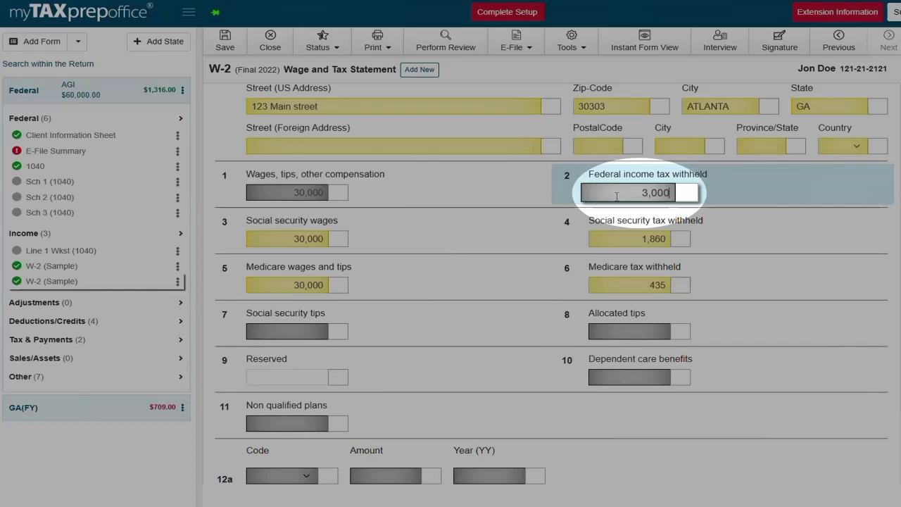
Add a state information row to the spouse's W-2 for GA with the employer's state ID number and 1,500 state income tax
{"action": "scroll", "coordinate": [539, 280], "scroll_direction": "down", "scroll_amount": 5}
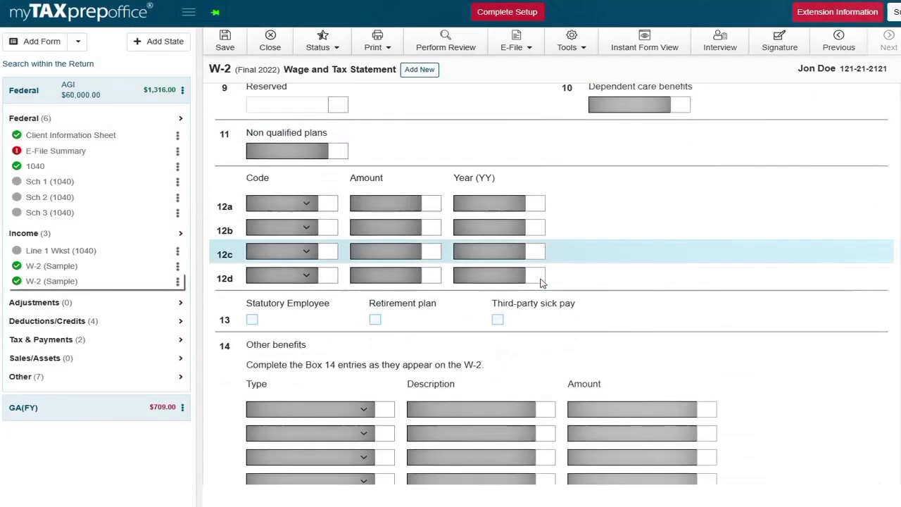
{"action": "scroll", "coordinate": [541, 284], "scroll_direction": "down", "scroll_amount": 3}
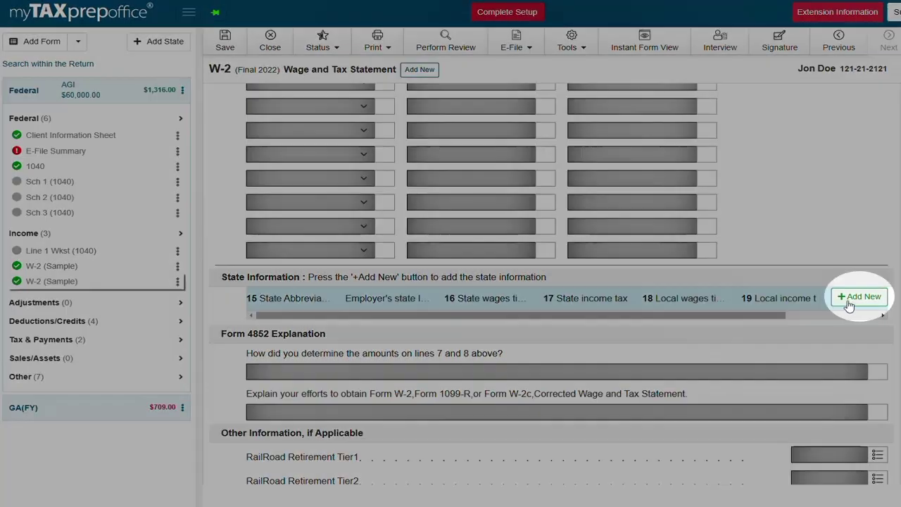
{"action": "left_click", "coordinate": [849, 301]}
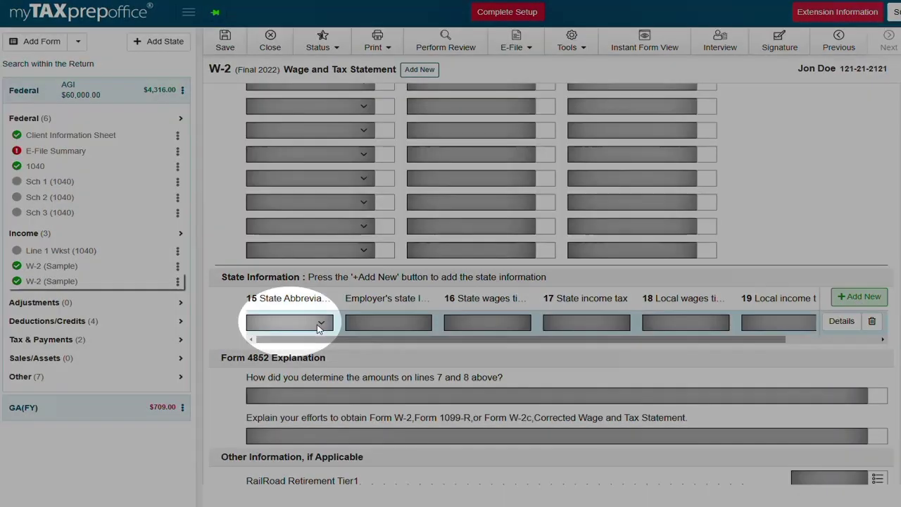
{"action": "left_click", "coordinate": [318, 326]}
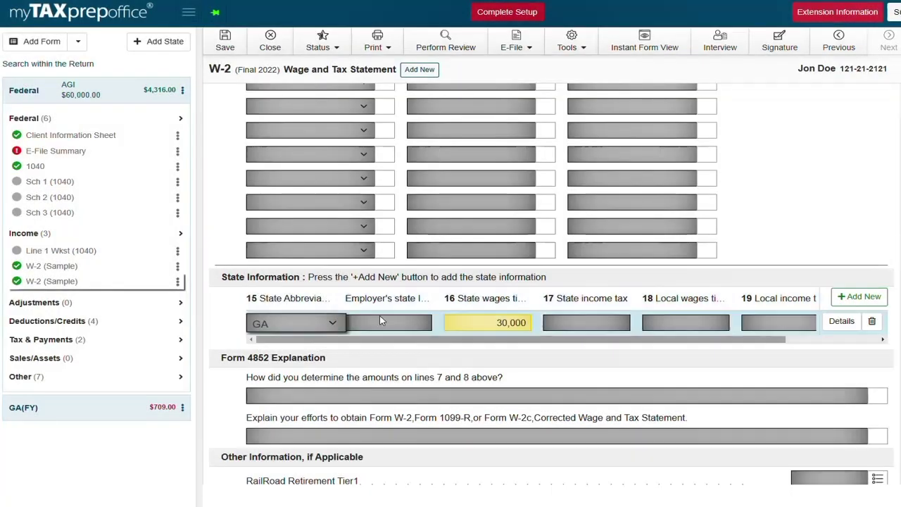
{"action": "left_click", "coordinate": [380, 321]}
{"action": "type", "text": "12345678"}
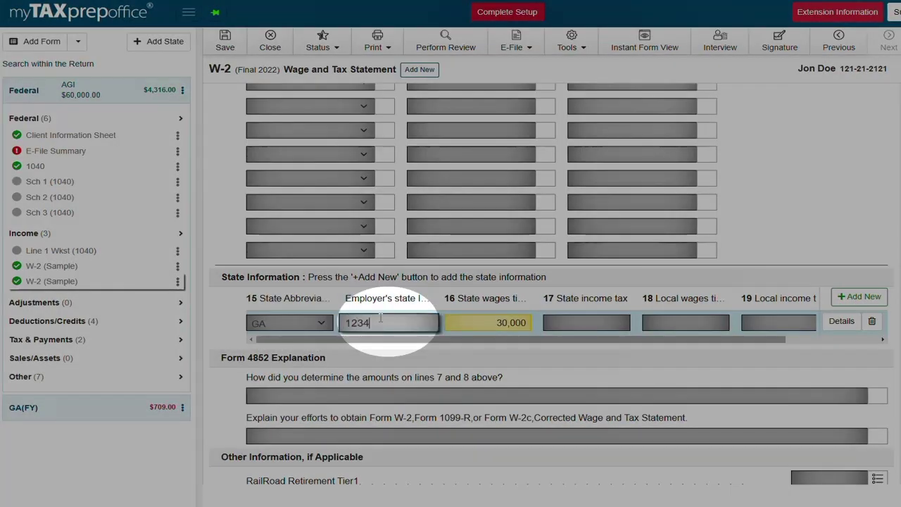
{"action": "type", "text": "9"}
{"action": "left_click", "coordinate": [576, 324]}
{"action": "type", "text": "1,500"}
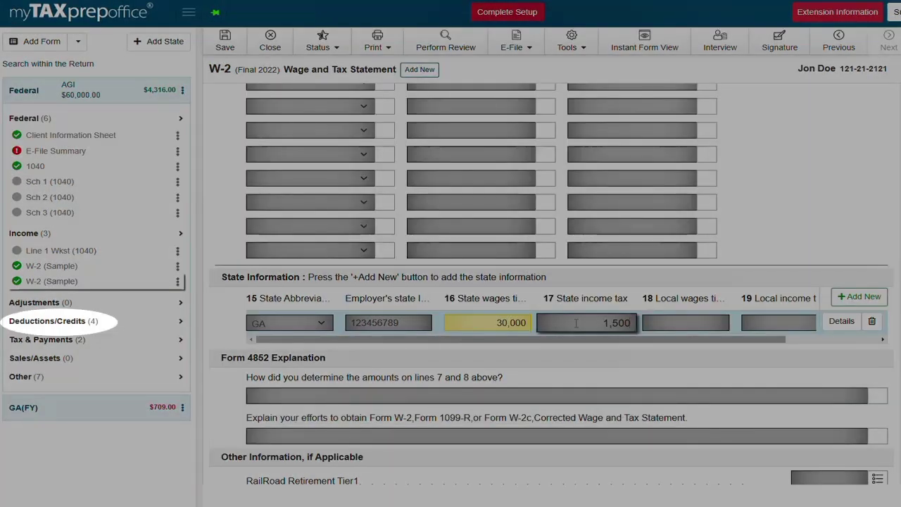
Open Form 8867 among the deductions and credits and mark CTC/ACTC/ODC as the credit claimed
{"action": "left_click", "coordinate": [46, 320]}
{"action": "left_click", "coordinate": [74, 353]}
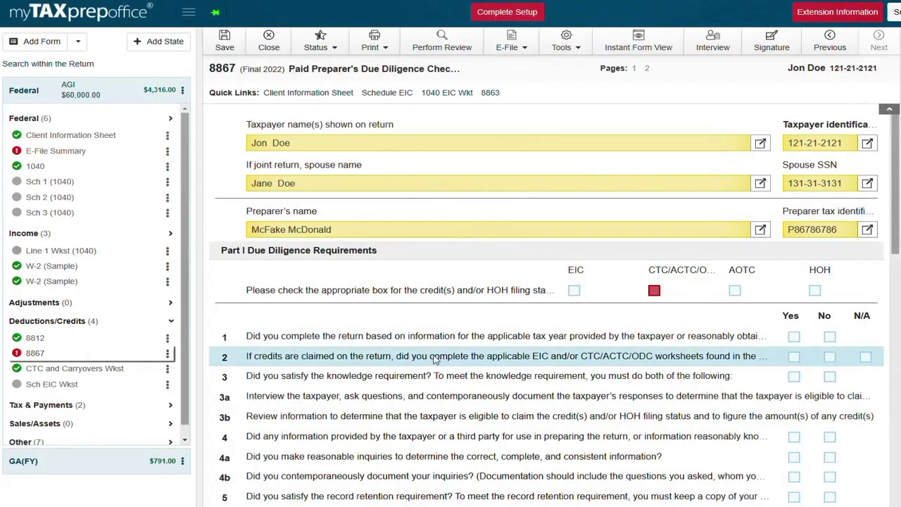
{"action": "left_click", "coordinate": [654, 291]}
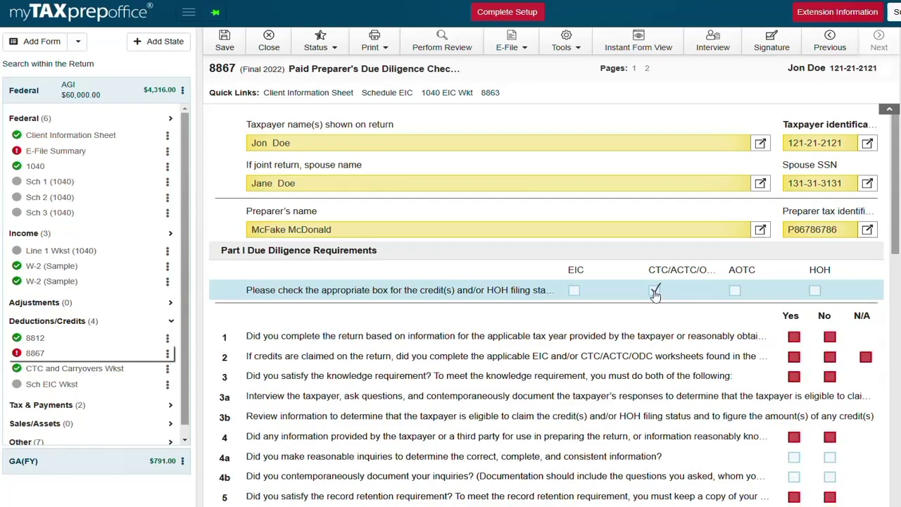
Answer the Form 8867 due diligence questions, list Birth Certificate as the document relied on, and certify the answers with Yes
{"action": "scroll", "coordinate": [656, 294], "scroll_direction": "down", "scroll_amount": 2}
{"action": "scroll", "coordinate": [657, 295], "scroll_direction": "down", "scroll_amount": 4}
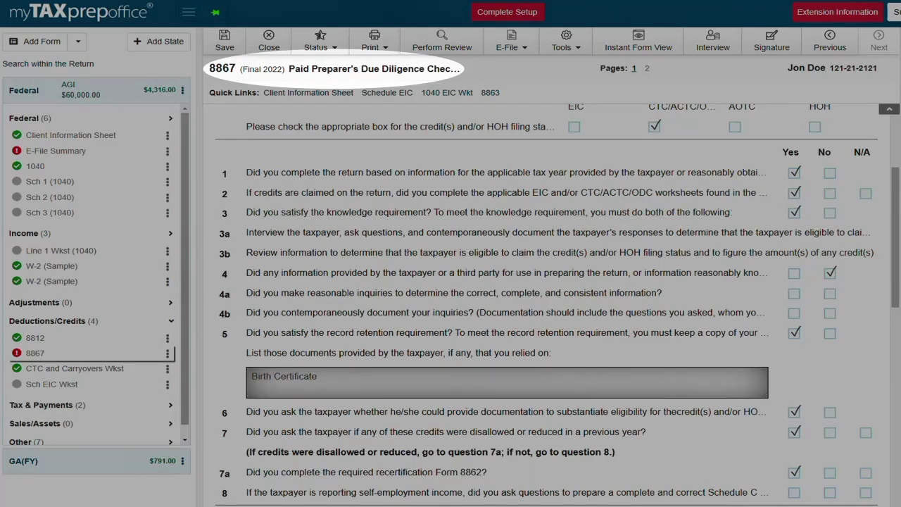
{"action": "scroll", "coordinate": [552, 267], "scroll_direction": "down", "scroll_amount": 1}
{"action": "scroll", "coordinate": [900, 291], "scroll_direction": "down", "scroll_amount": 5}
{"action": "scroll", "coordinate": [898, 291], "scroll_direction": "down", "scroll_amount": 1}
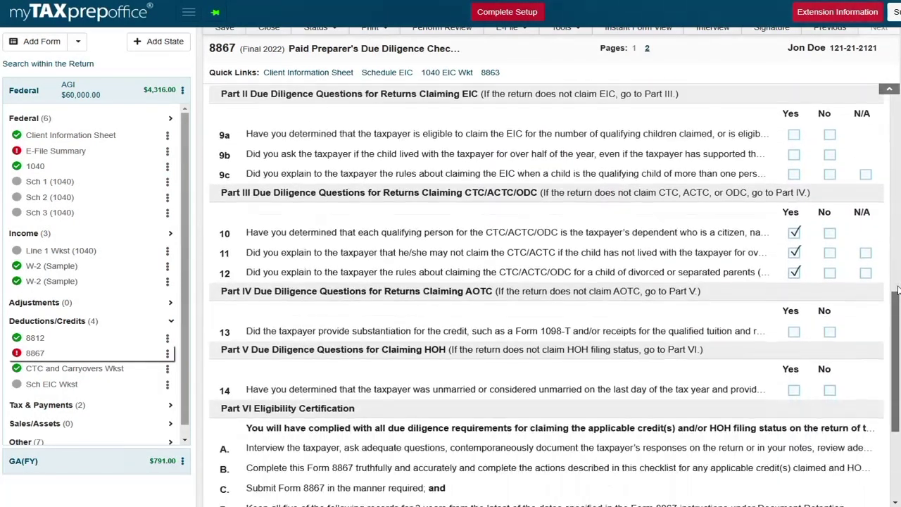
{"action": "scroll", "coordinate": [898, 291], "scroll_direction": "down", "scroll_amount": 3}
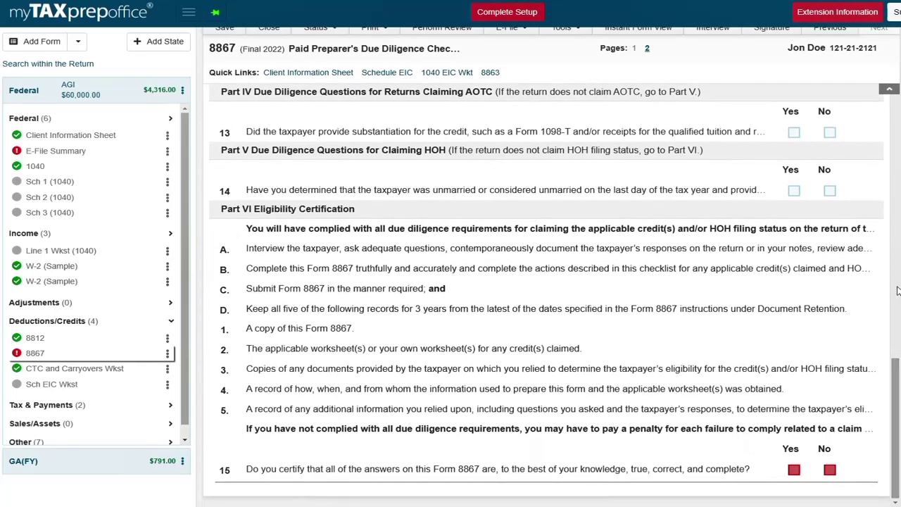
{"action": "left_click", "coordinate": [795, 469]}
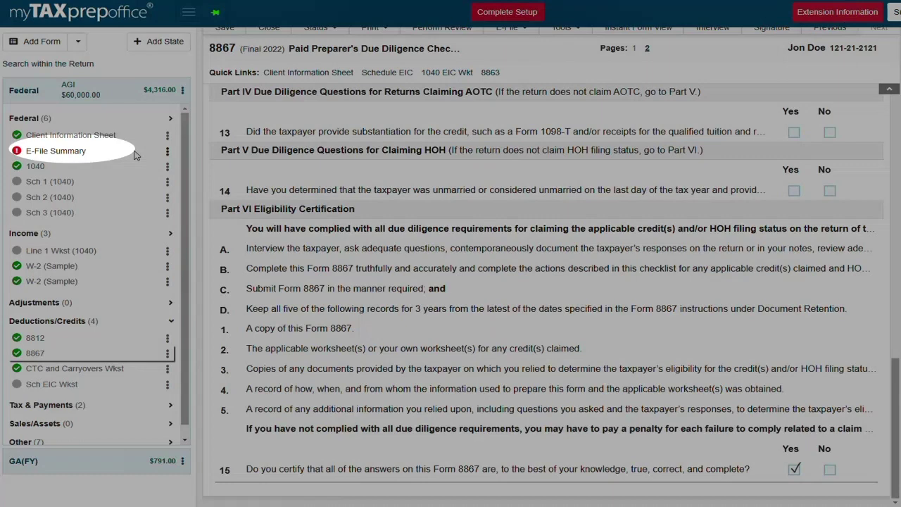
Open the E-File Summary and set the signature date to 03/23/2023
{"action": "left_click", "coordinate": [136, 152]}
{"action": "left_click", "coordinate": [533, 147]}
{"action": "type", "text": "03232023"}
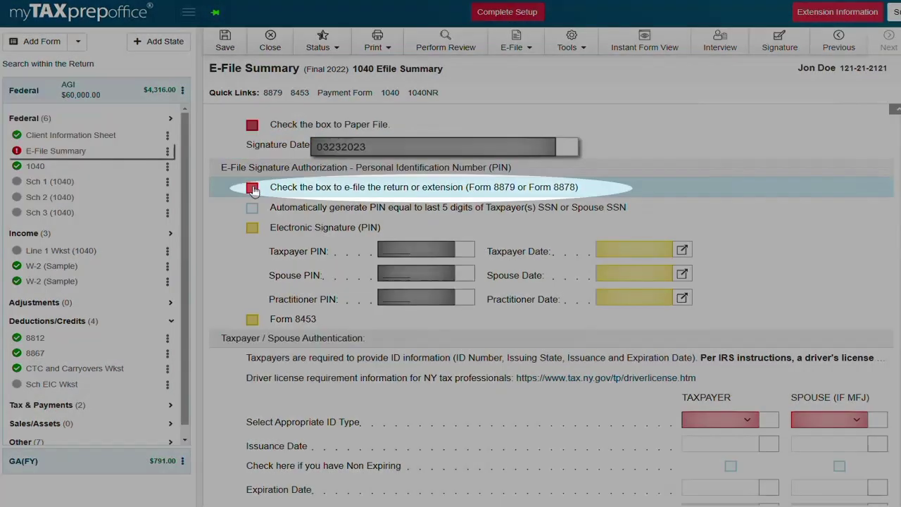
Mark the return for e-filing and have the taxpayer and spouse PINs generated automatically from the last 5 SSN digits
{"action": "left_click", "coordinate": [252, 189]}
{"action": "left_click", "coordinate": [255, 209]}
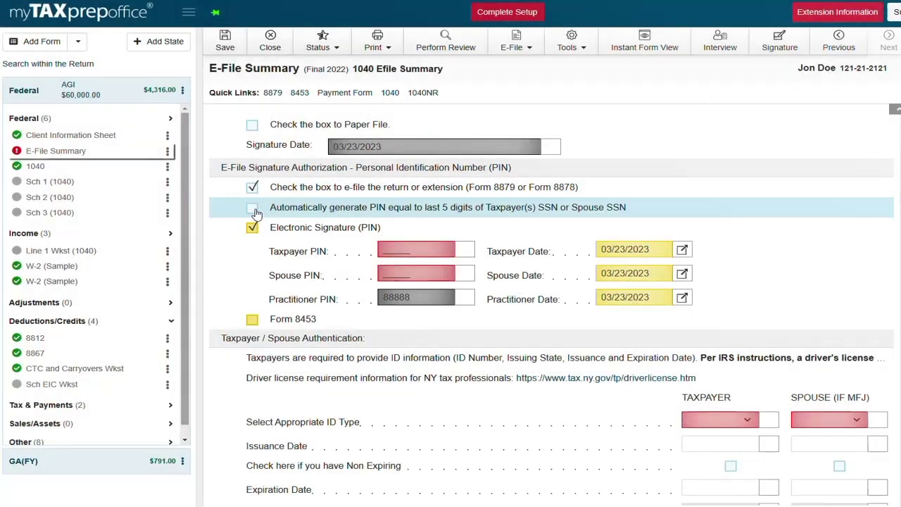
{"action": "left_click", "coordinate": [252, 208]}
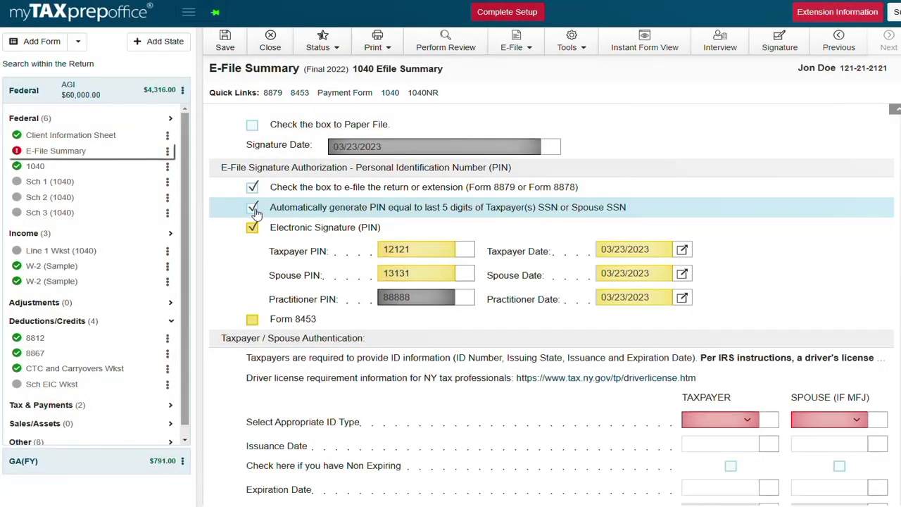
Fill in the ID type for the taxpayer and the spouse in the Taxpayer / Spouse Authentication section
{"action": "scroll", "coordinate": [255, 212], "scroll_direction": "down", "scroll_amount": 3}
{"action": "left_click", "coordinate": [748, 202]}
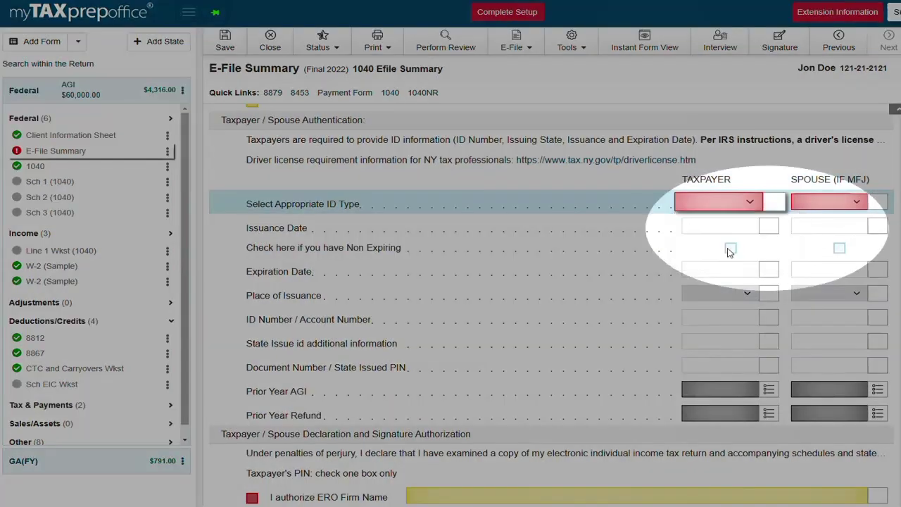
{"action": "left_click", "coordinate": [829, 202]}
{"action": "left_click", "coordinate": [829, 247]}
Authorize the ERO firm for both the taxpayer's PIN and the spouse's PIN in the signature authorization section
{"action": "scroll", "coordinate": [255, 234], "scroll_direction": "down", "scroll_amount": 4}
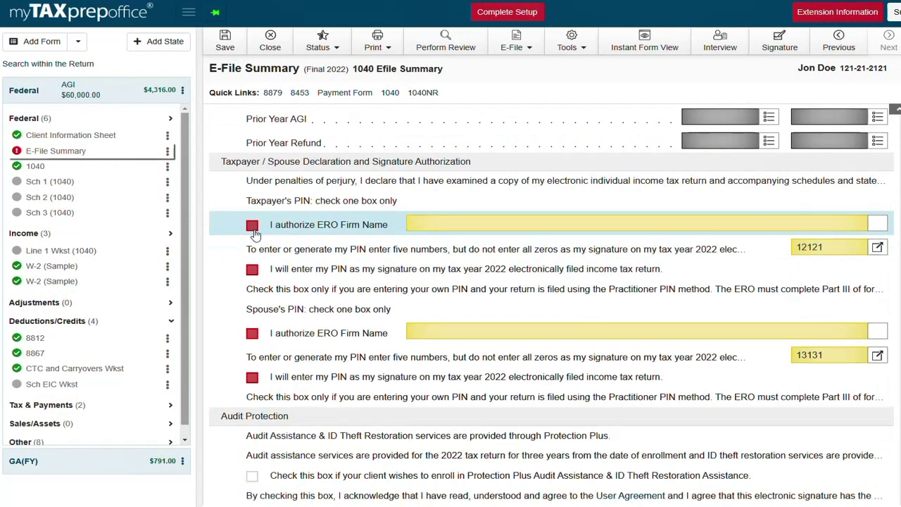
{"action": "left_click", "coordinate": [253, 230]}
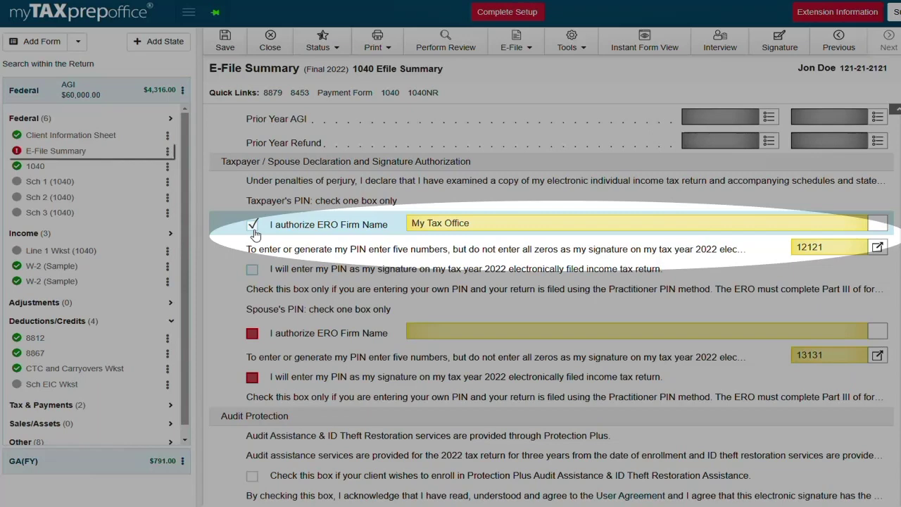
{"action": "scroll", "coordinate": [254, 233], "scroll_direction": "down", "scroll_amount": 3}
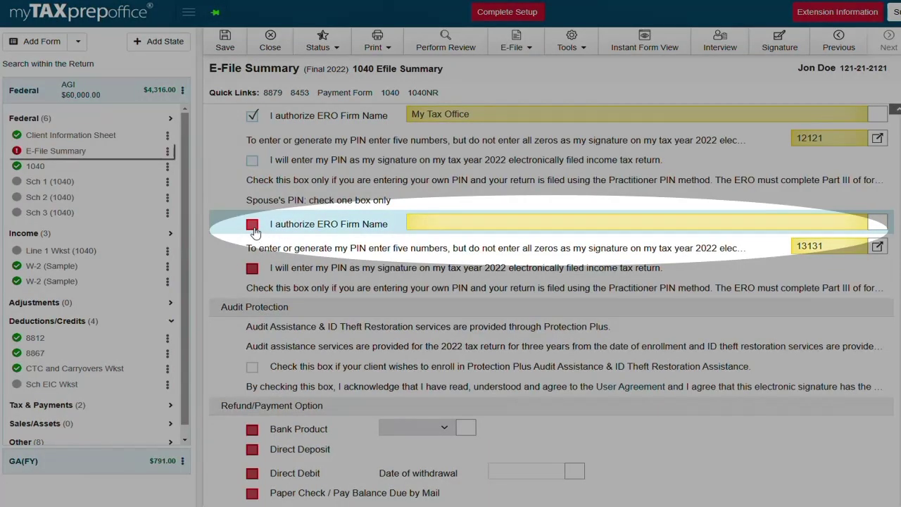
{"action": "left_click", "coordinate": [254, 230]}
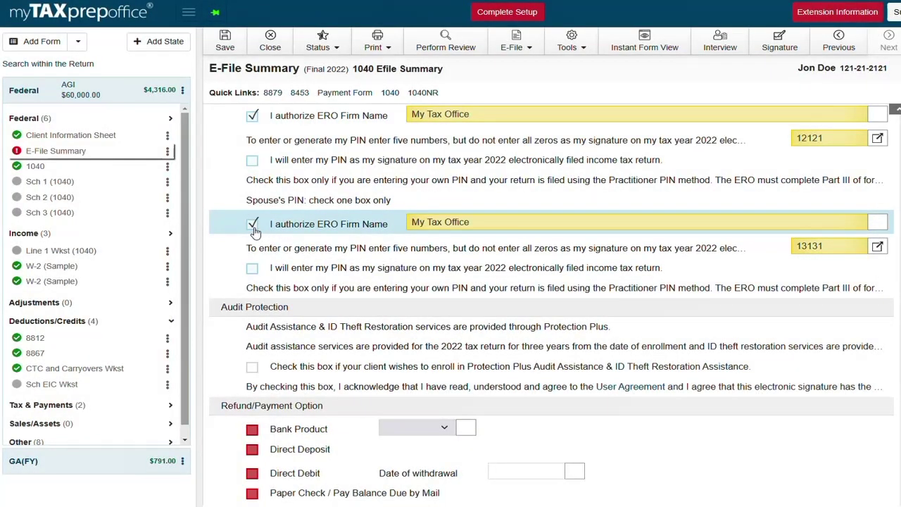
Choose Paper Check / Pay Balance Due by Mail as the refund option and enter the preparer's ID in Preparer Information
{"action": "scroll", "coordinate": [255, 233], "scroll_direction": "down", "scroll_amount": 5}
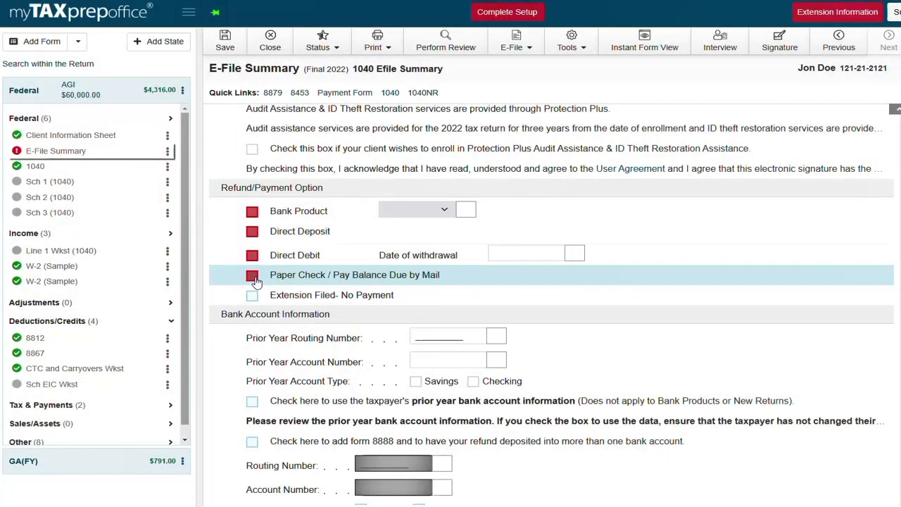
{"action": "left_click", "coordinate": [253, 276]}
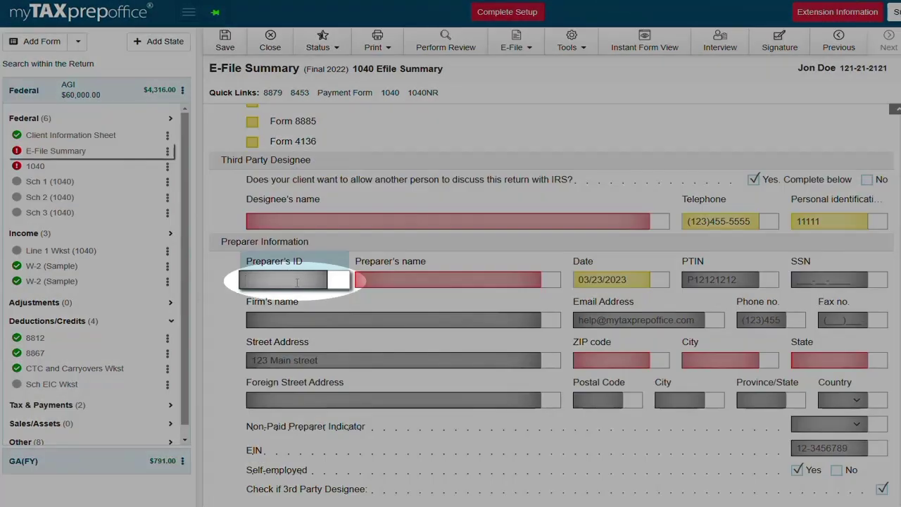
{"action": "left_click", "coordinate": [297, 283]}
{"action": "type", "text": "Jack"}
{"action": "left_click", "coordinate": [335, 300]}
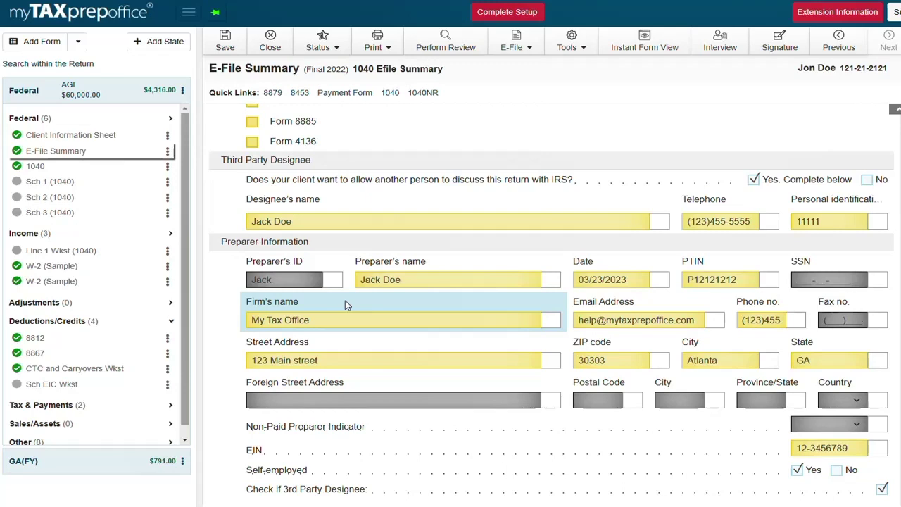
Open the Georgia GA 500 form and select Paper Check as the refund method in its Financial Transaction section
{"action": "left_click", "coordinate": [125, 464]}
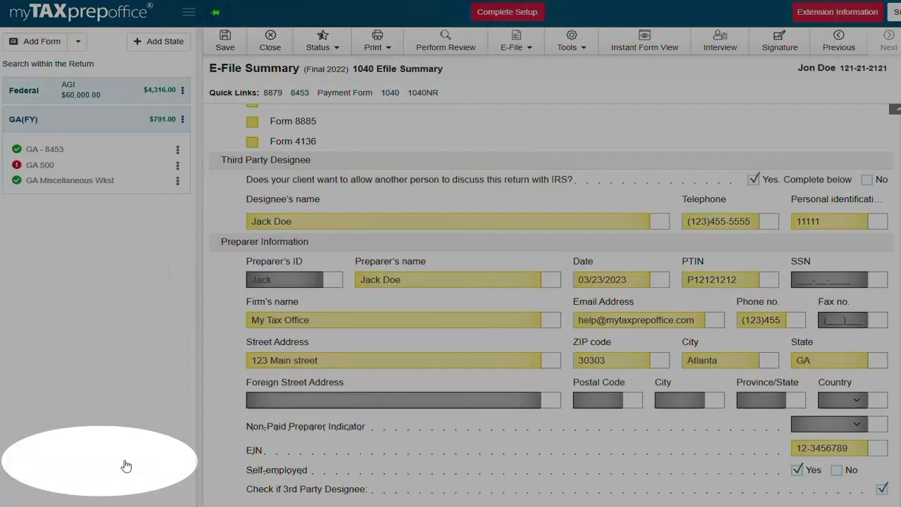
{"action": "left_click", "coordinate": [64, 168]}
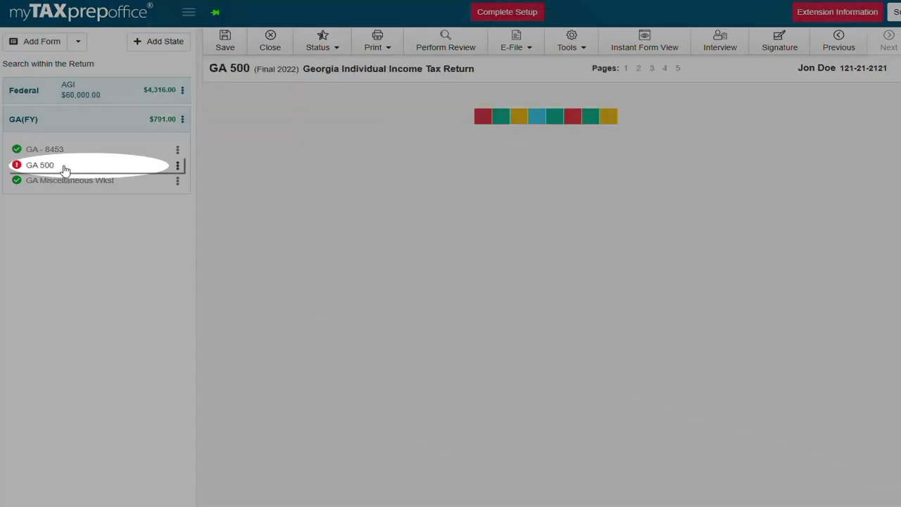
{"action": "scroll", "coordinate": [866, 165], "scroll_direction": "down", "scroll_amount": 3}
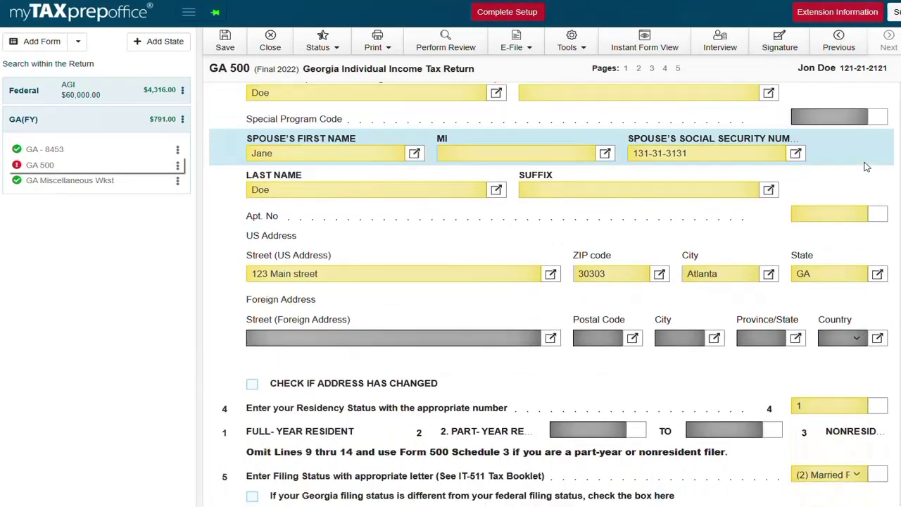
{"action": "scroll", "coordinate": [867, 166], "scroll_direction": "down", "scroll_amount": 6}
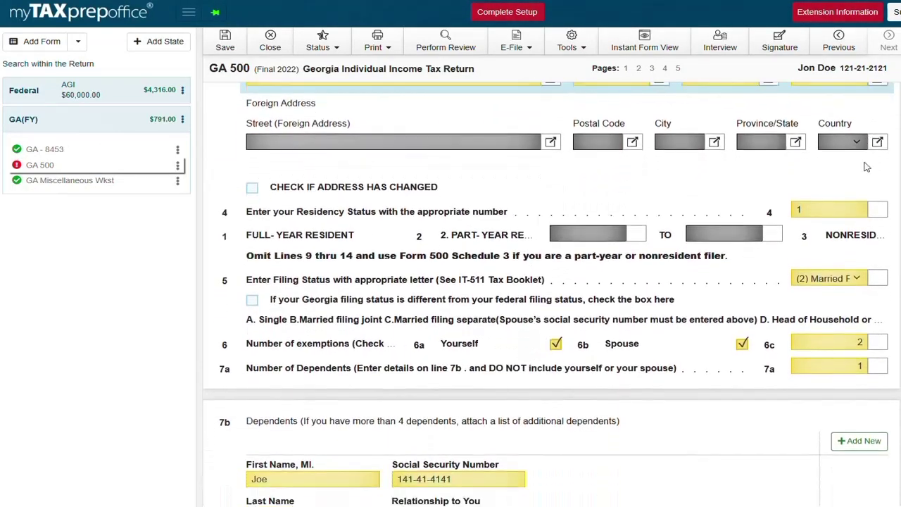
{"action": "scroll", "coordinate": [867, 167], "scroll_direction": "down", "scroll_amount": 6}
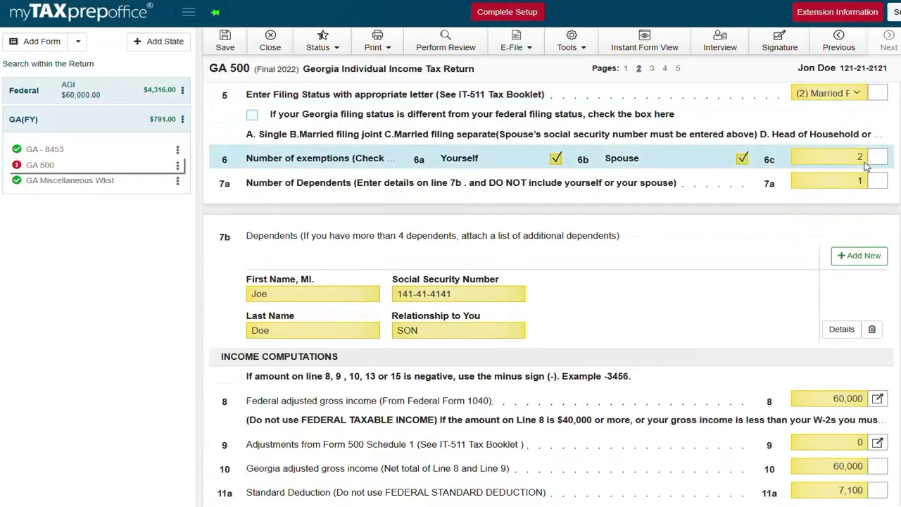
{"action": "scroll", "coordinate": [866, 167], "scroll_direction": "down", "scroll_amount": 3}
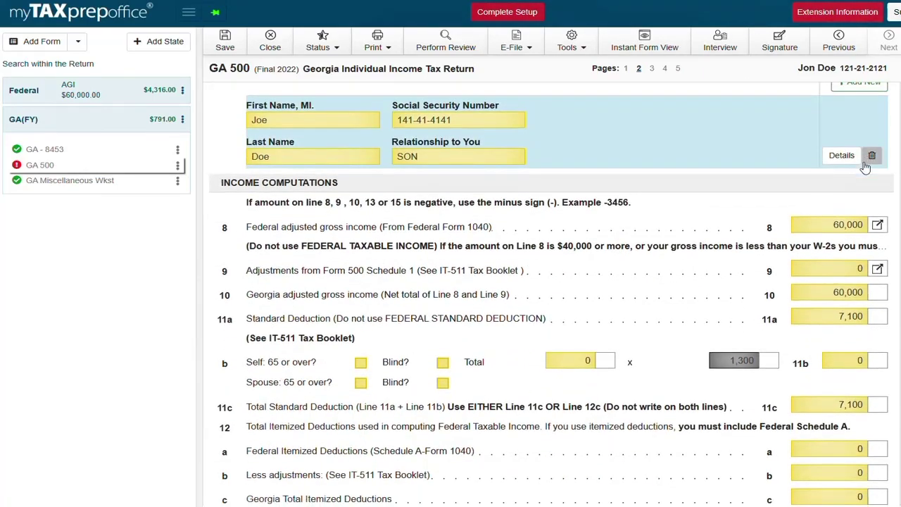
{"action": "scroll", "coordinate": [866, 176], "scroll_direction": "down", "scroll_amount": 9}
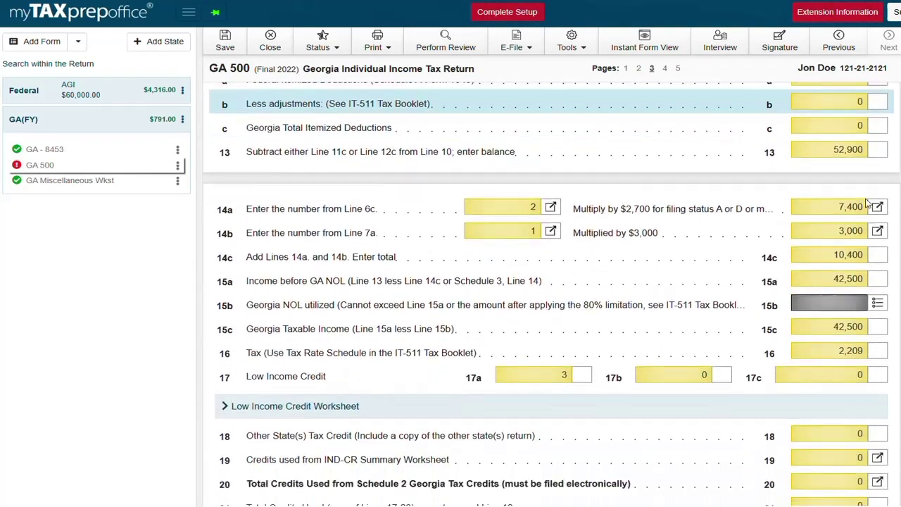
{"action": "scroll", "coordinate": [868, 203], "scroll_direction": "down", "scroll_amount": 8}
{"action": "scroll", "coordinate": [868, 204], "scroll_direction": "down", "scroll_amount": 10}
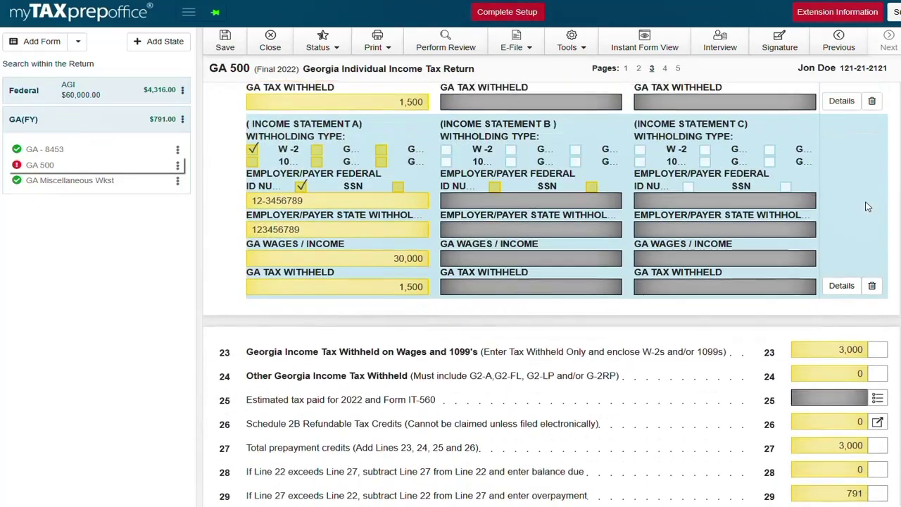
{"action": "scroll", "coordinate": [868, 206], "scroll_direction": "down", "scroll_amount": 5}
{"action": "scroll", "coordinate": [868, 209], "scroll_direction": "down", "scroll_amount": 5}
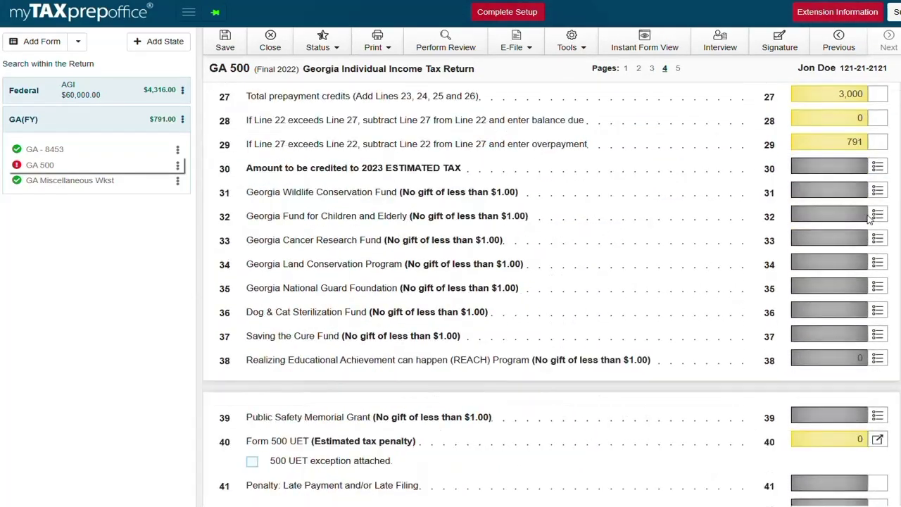
{"action": "scroll", "coordinate": [864, 215], "scroll_direction": "down", "scroll_amount": 3}
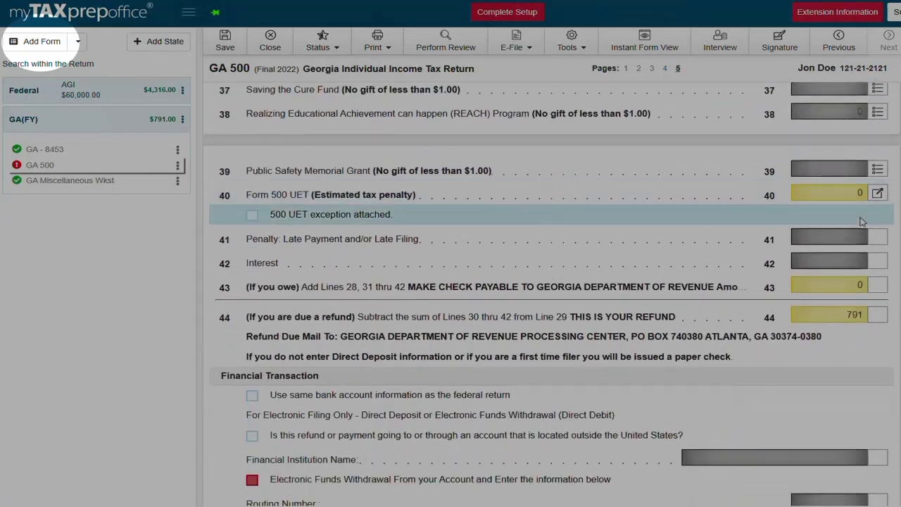
{"action": "scroll", "coordinate": [862, 223], "scroll_direction": "down", "scroll_amount": 4}
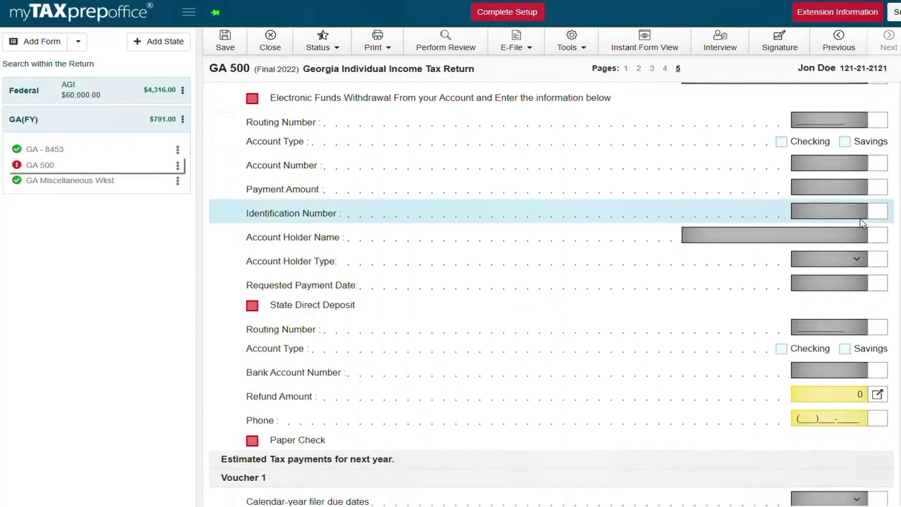
{"action": "scroll", "coordinate": [861, 222], "scroll_direction": "down", "scroll_amount": 1}
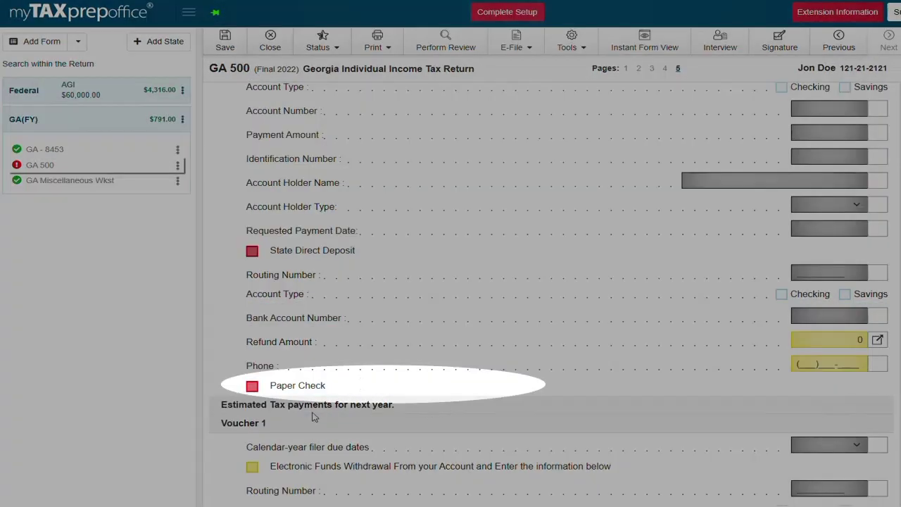
{"action": "left_click", "coordinate": [254, 389]}
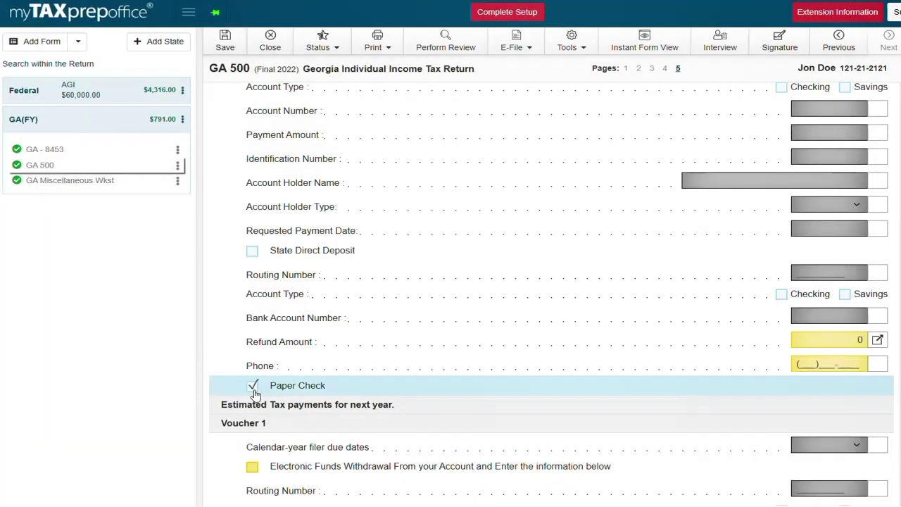
Perform a review of the return and transmit both the Federal 1040 and the GA 500 returns by e-file
{"action": "scroll", "coordinate": [359, 247], "scroll_direction": "up", "scroll_amount": 1}
{"action": "left_click", "coordinate": [464, 48]}
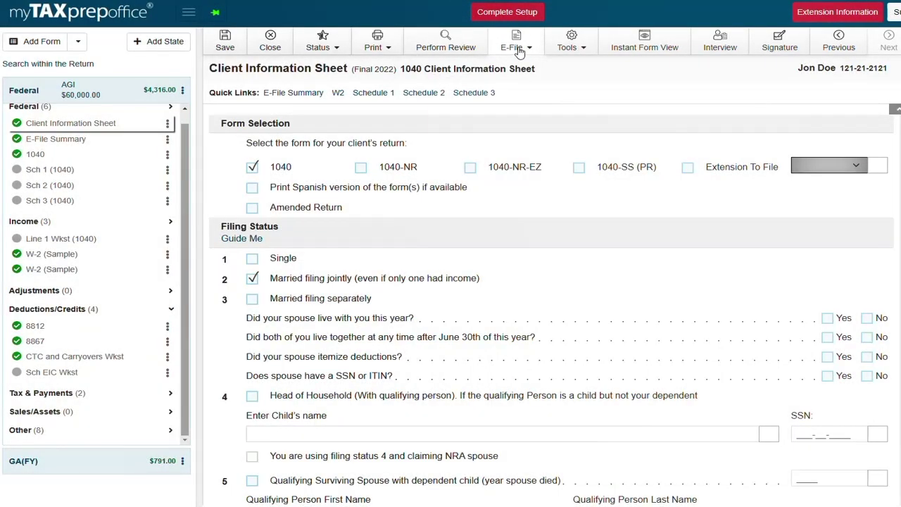
{"action": "left_click", "coordinate": [518, 49]}
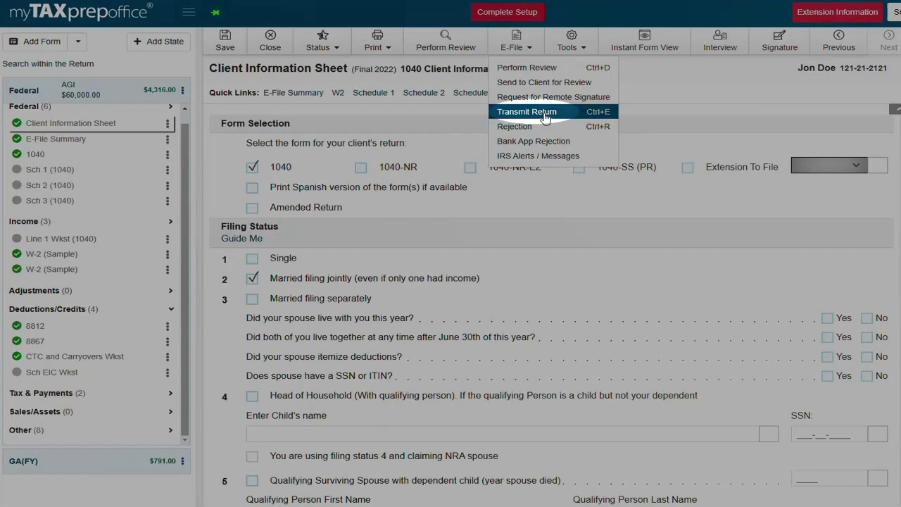
{"action": "left_click", "coordinate": [545, 112]}
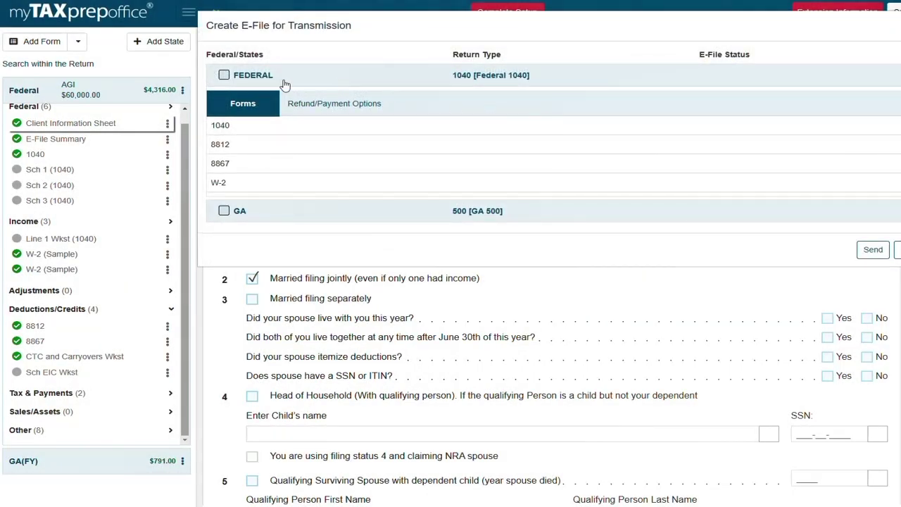
{"action": "left_click", "coordinate": [224, 76]}
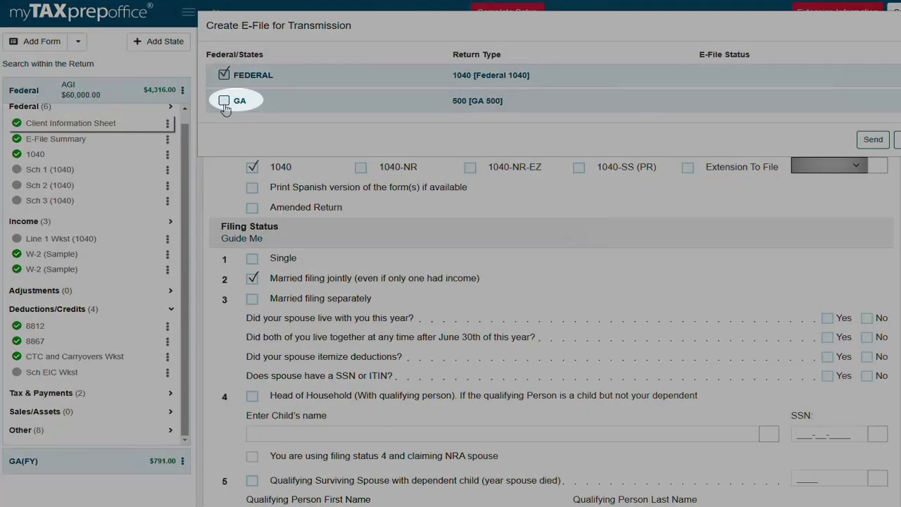
{"action": "left_click", "coordinate": [223, 101]}
{"action": "left_click", "coordinate": [880, 214]}
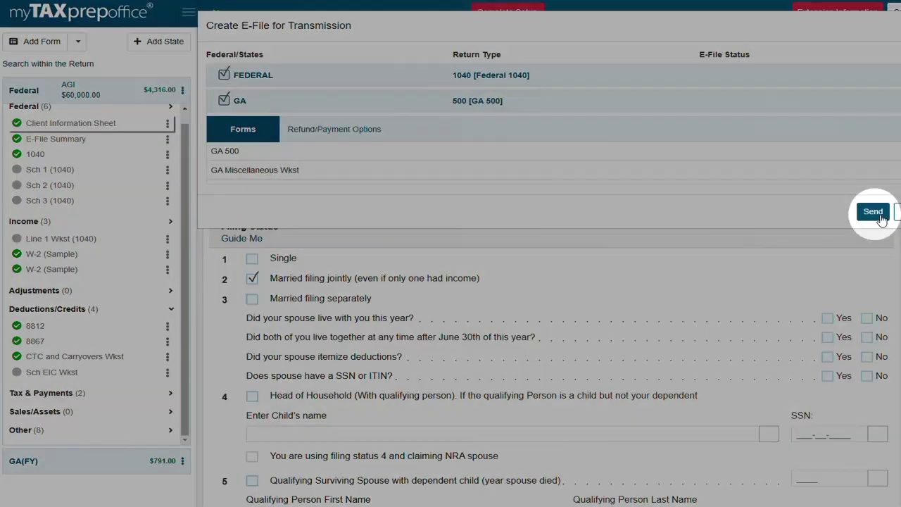